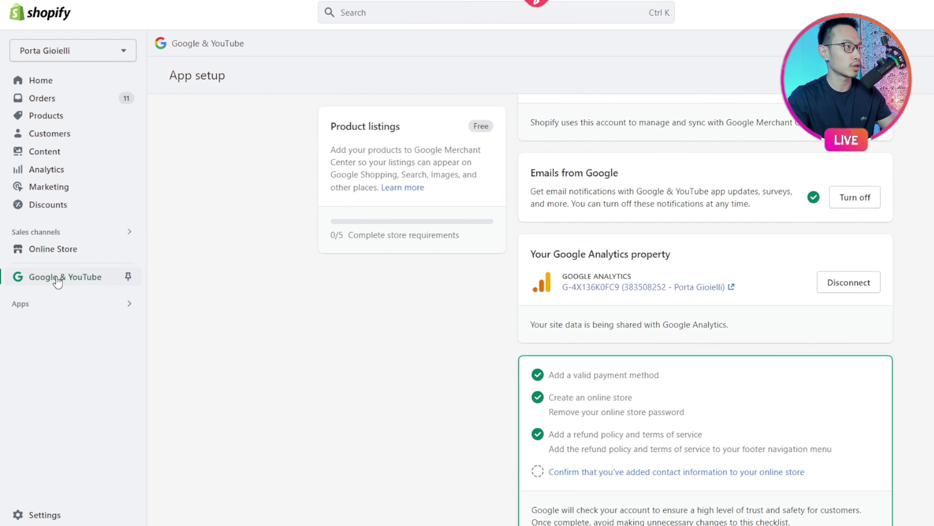
Open the setup page of the Google & YouTube sales channel for the Porta Gioielli store
scroll(58, 277, down, 1)
click(81, 276)
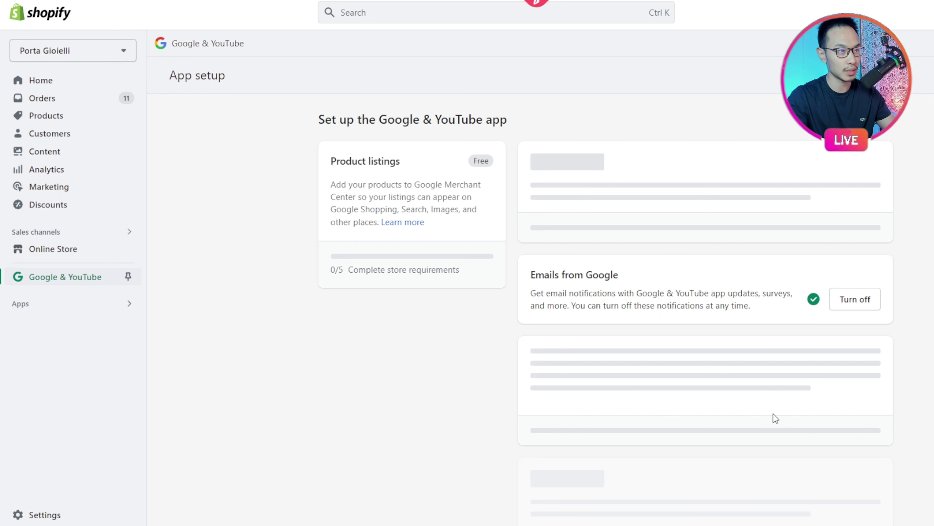
scroll(629, 346, down, 2)
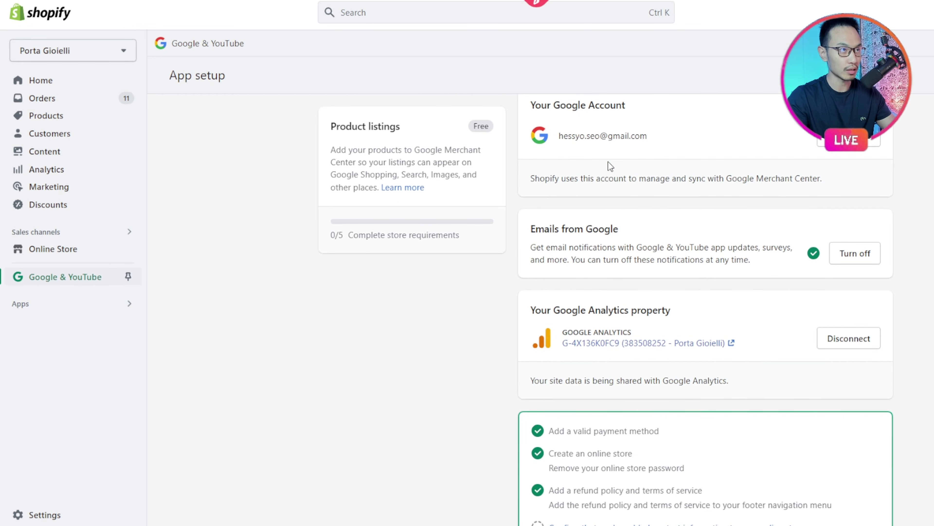
scroll(666, 277, down, 3)
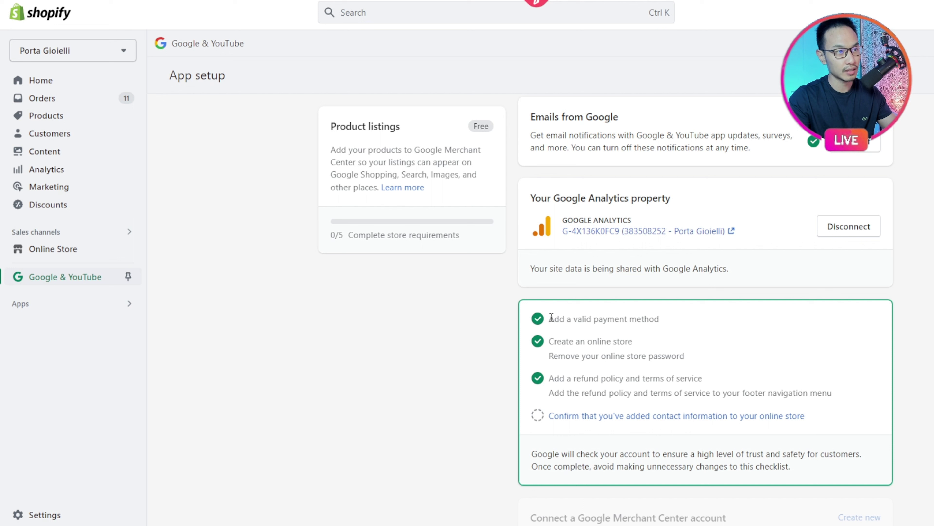
Review the store requirements for a valid payment method, an online store and removal of the store password
drag(568, 317, 684, 330)
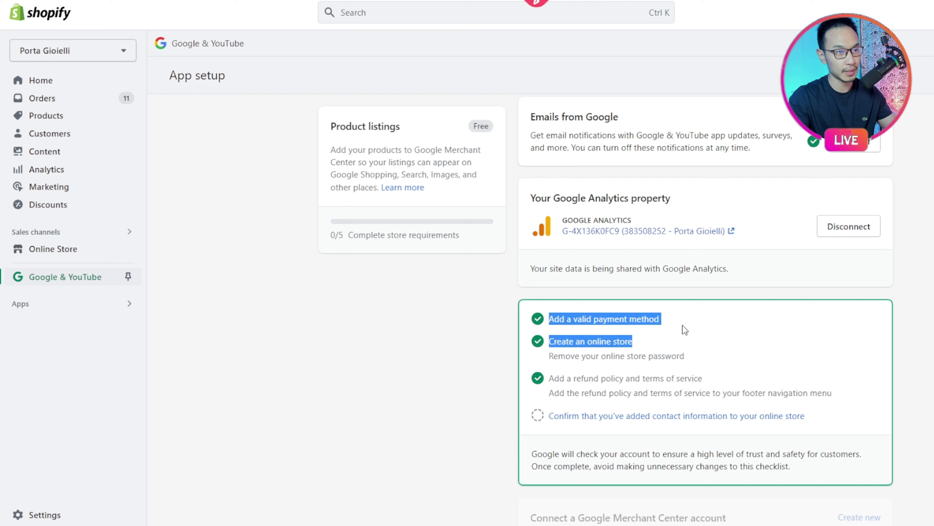
click(695, 331)
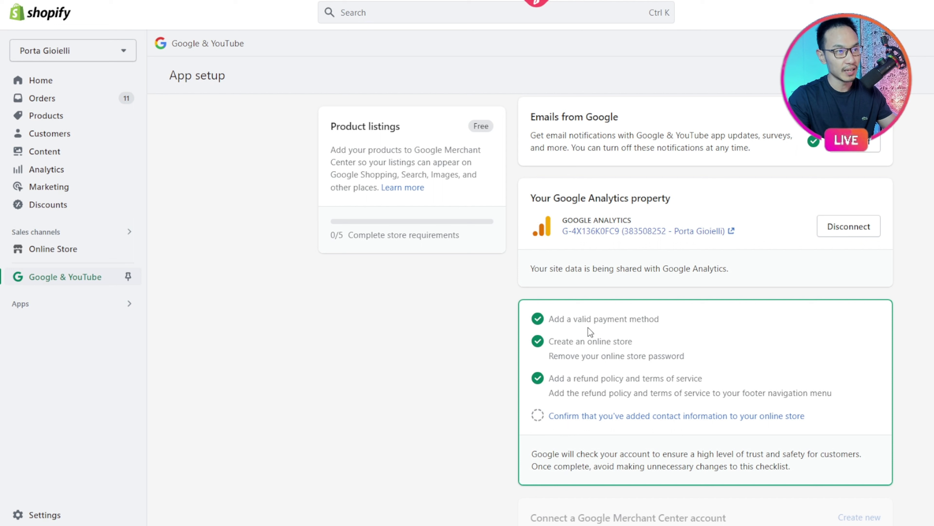
drag(549, 319, 636, 319)
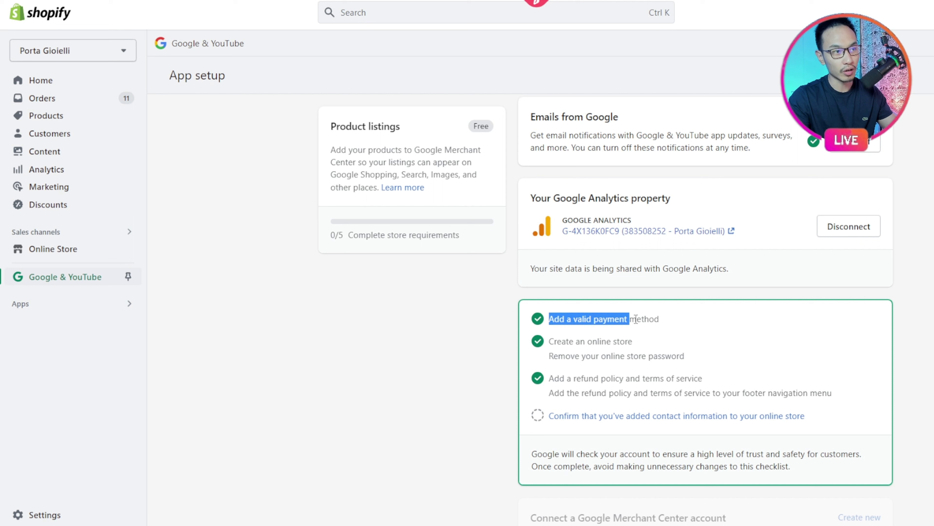
click(672, 324)
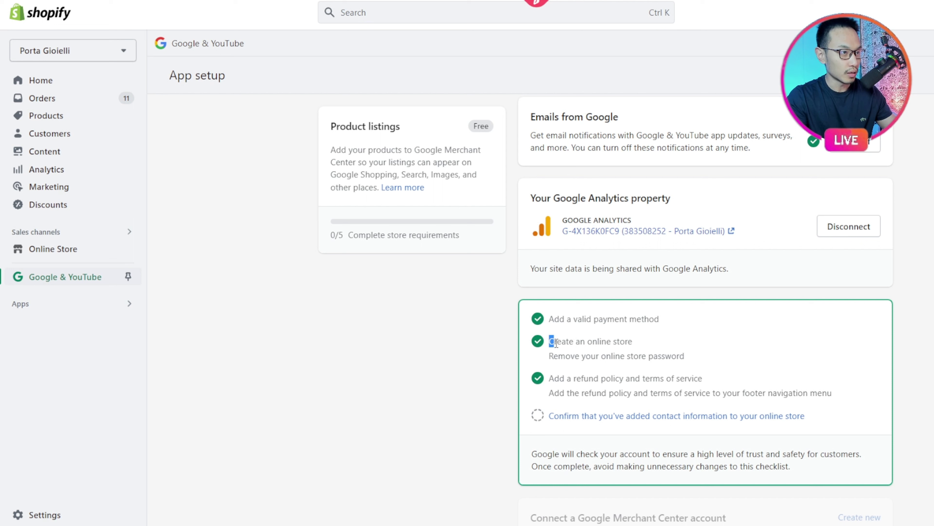
drag(549, 341, 632, 341)
drag(686, 350, 696, 356)
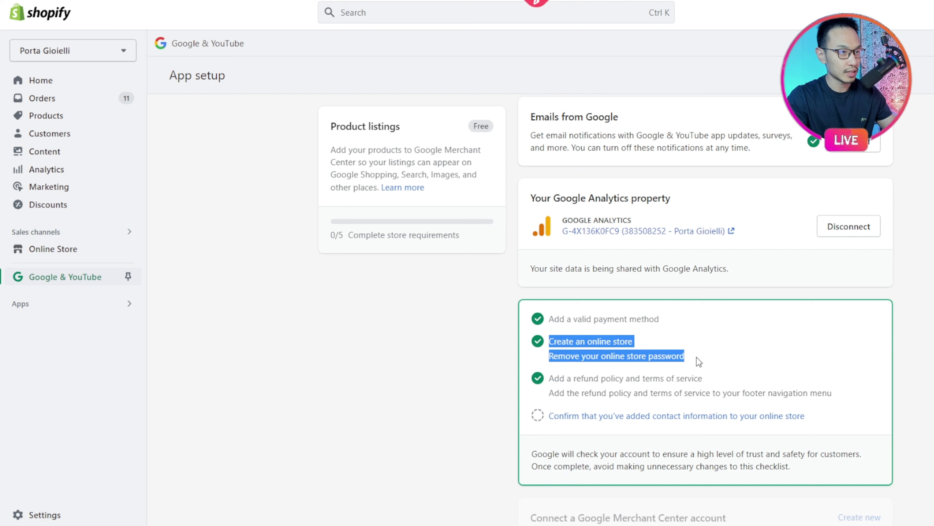
click(696, 356)
scroll(700, 357, down, 2)
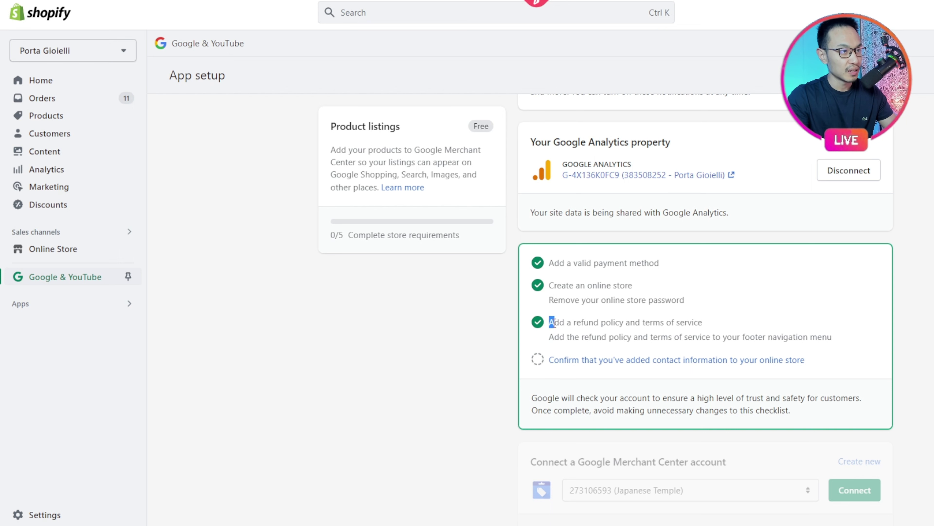
Check the refund policy requirement and confirm that contact information has been added to the online store
drag(554, 322, 701, 270)
scroll(731, 322, down, 2)
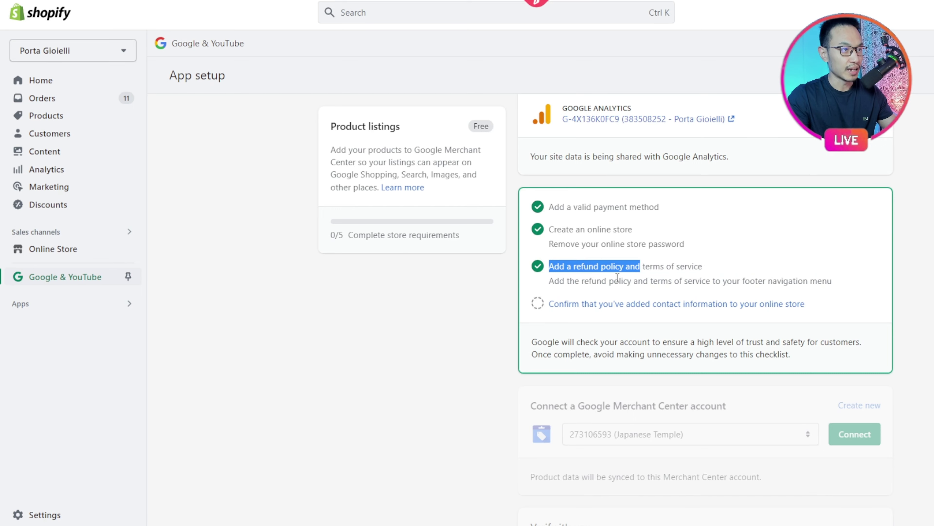
click(609, 306)
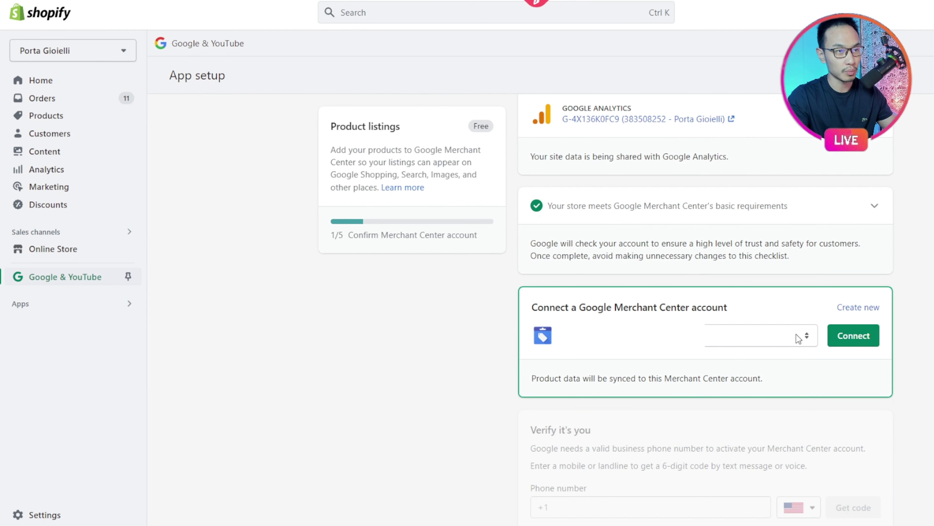
Select the Porta Gioielli Google Merchant Center account and connect it to the store
click(772, 334)
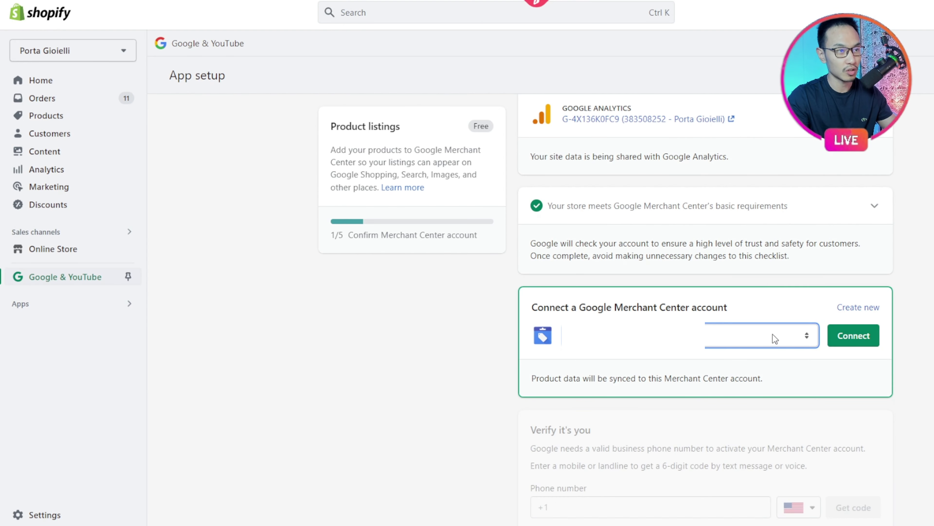
click(648, 386)
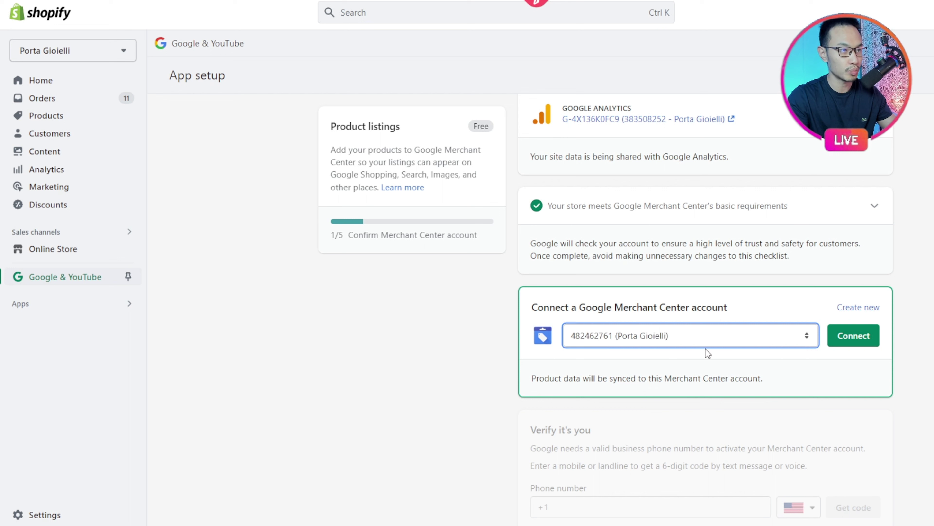
click(849, 336)
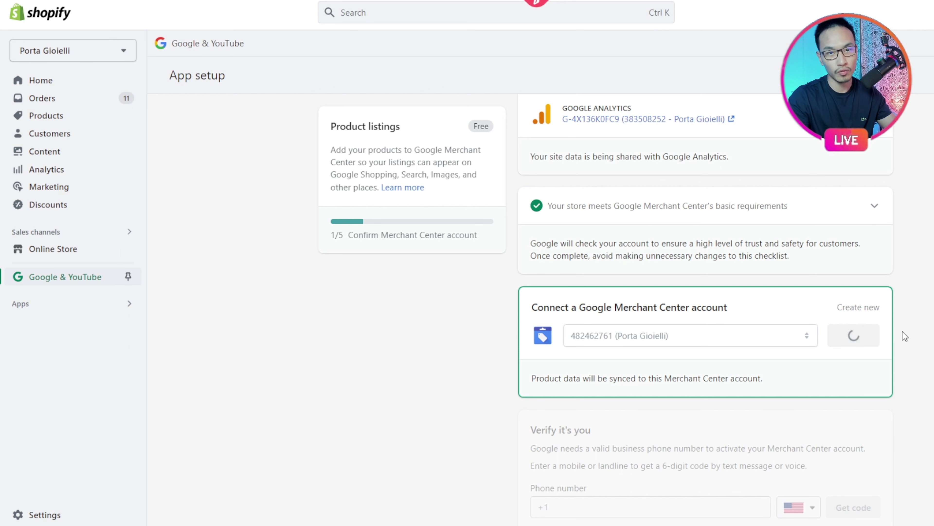
Review the remaining setup sections, agree to Google's terms of service and complete the setup
scroll(645, 324, down, 1)
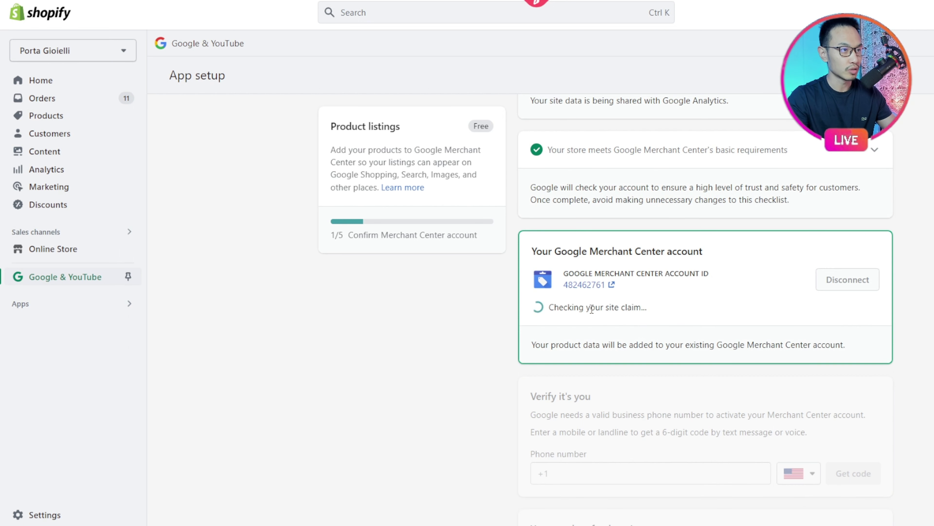
scroll(561, 312, down, 1)
scroll(598, 277, down, 1)
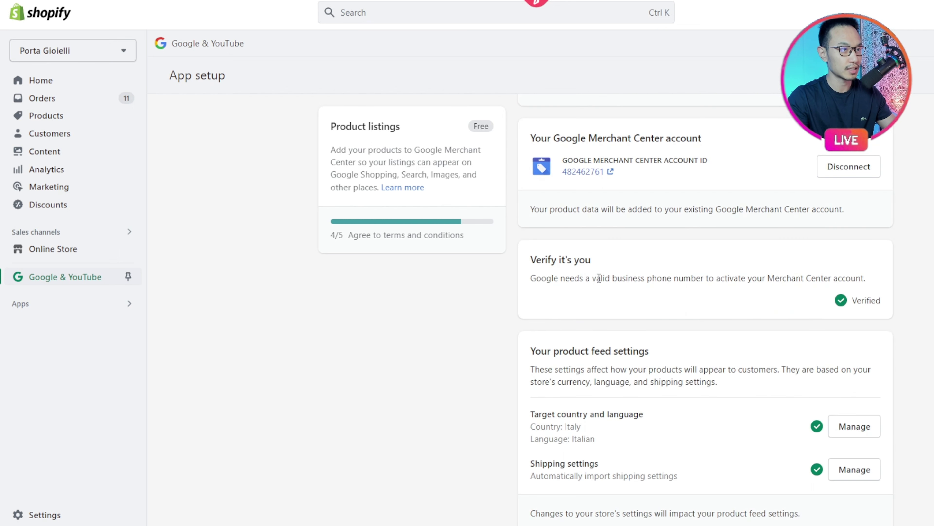
scroll(582, 268, down, 1)
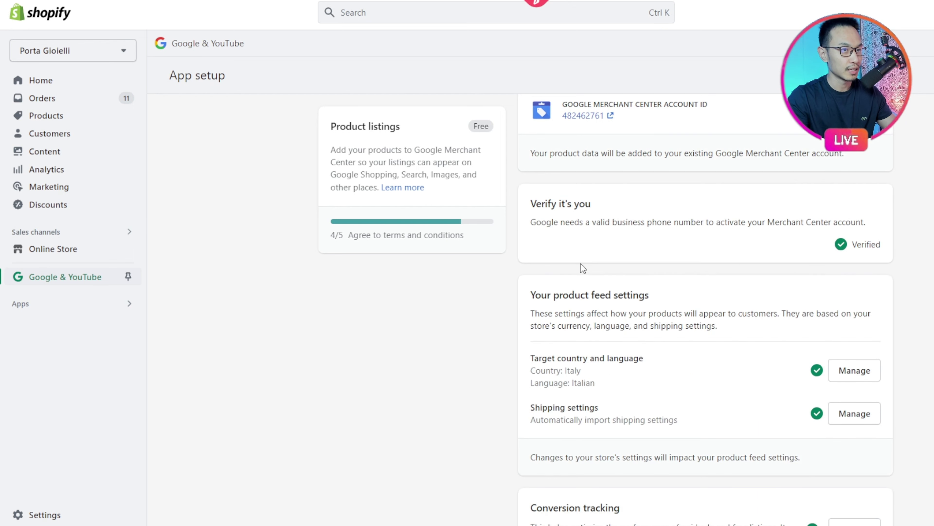
scroll(664, 279, down, 5)
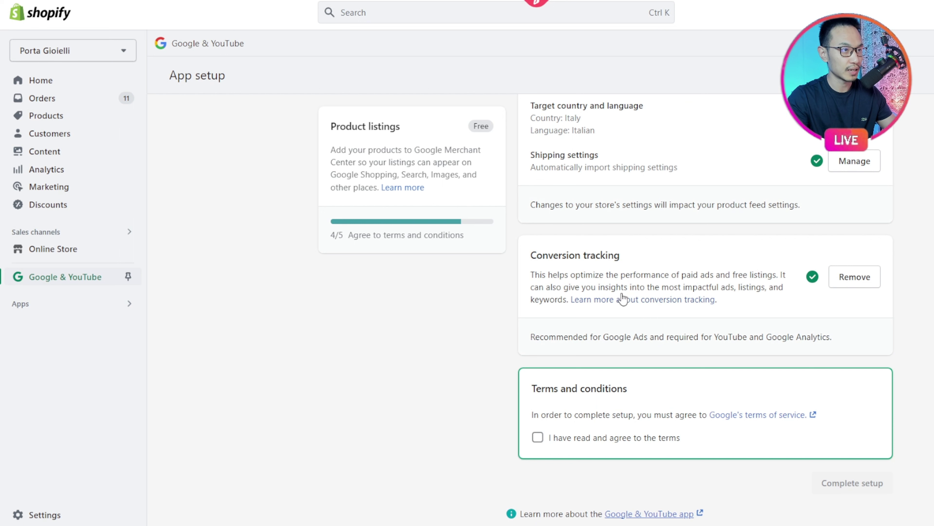
click(537, 437)
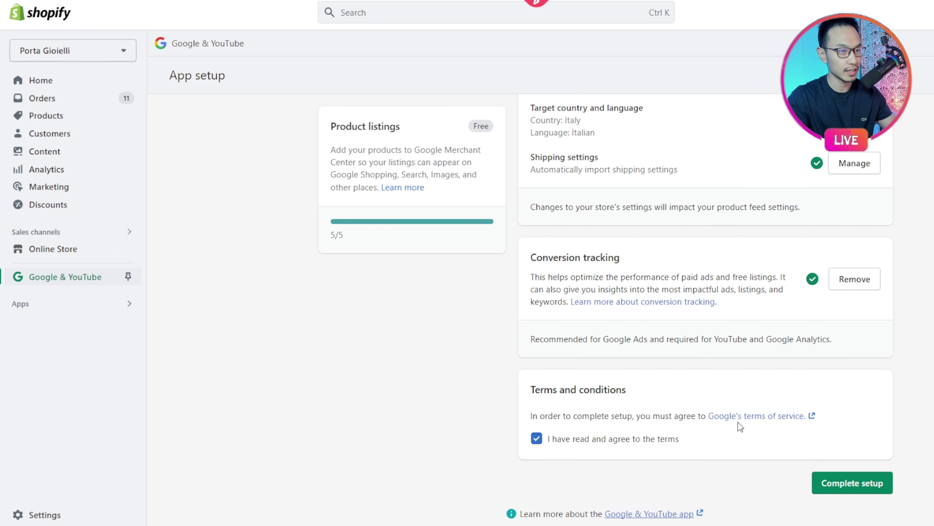
click(858, 485)
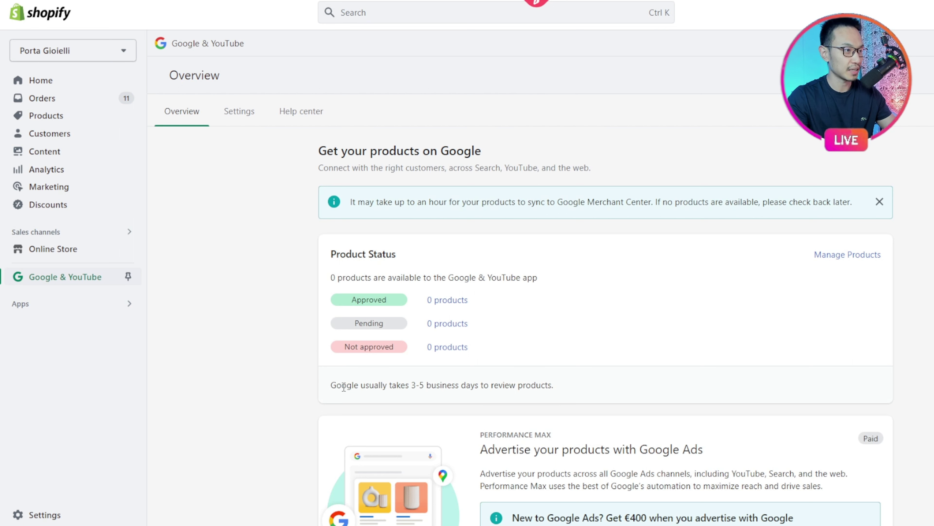
Read the product review time note and look over the Google Ads section on the app's overview
drag(342, 385, 444, 383)
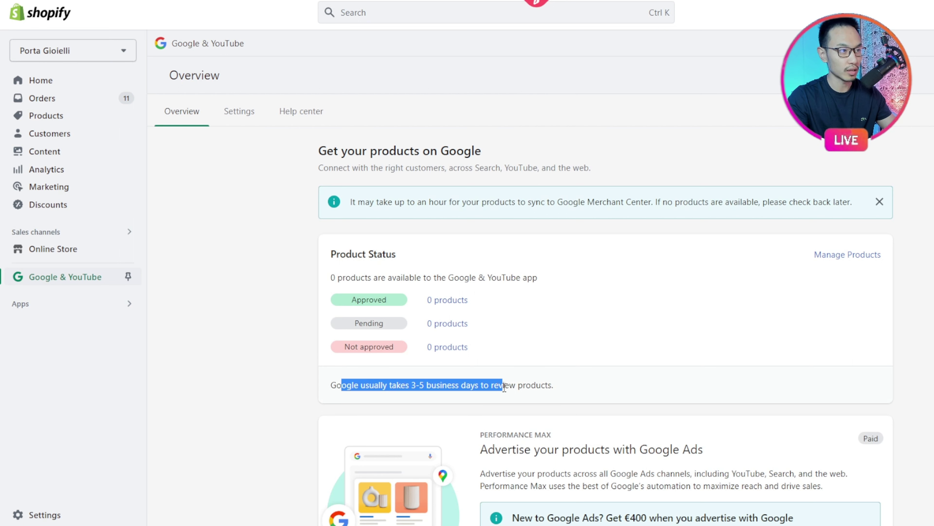
click(559, 389)
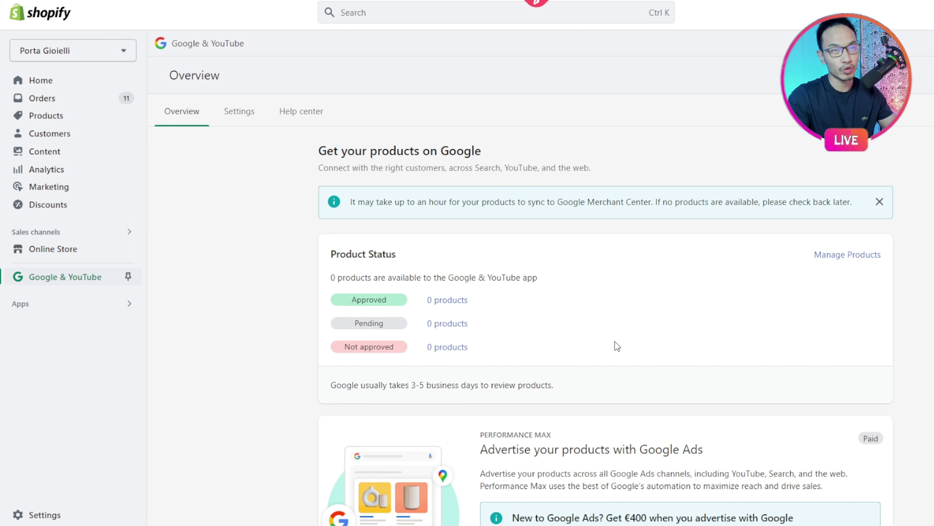
scroll(567, 319, down, 10)
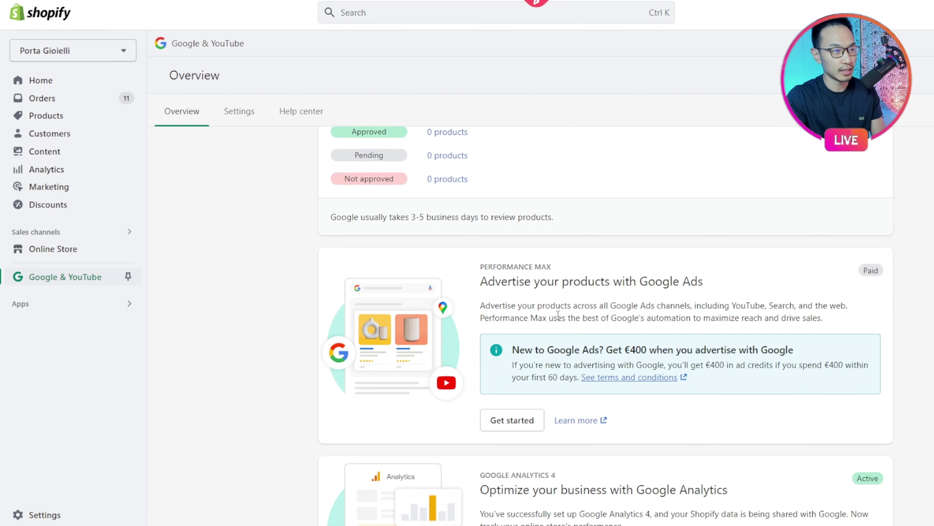
scroll(557, 319, up, 10)
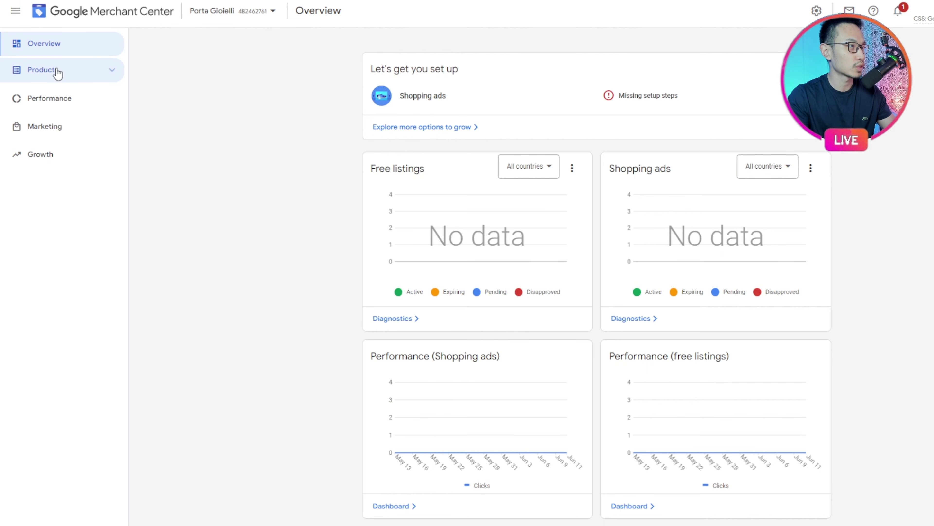
Switch to Google Merchant Center, look at the product diagnostics and performance dashboard, and return to the overview
click(90, 72)
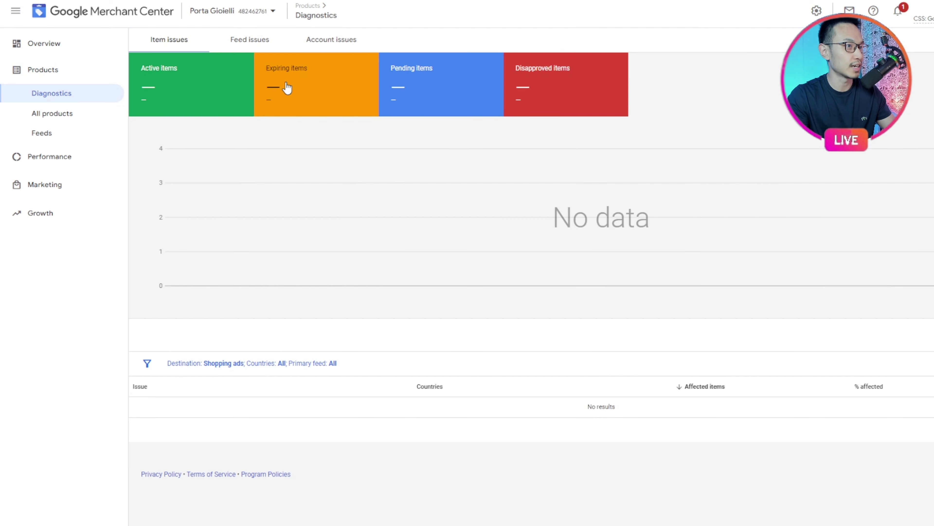
click(69, 158)
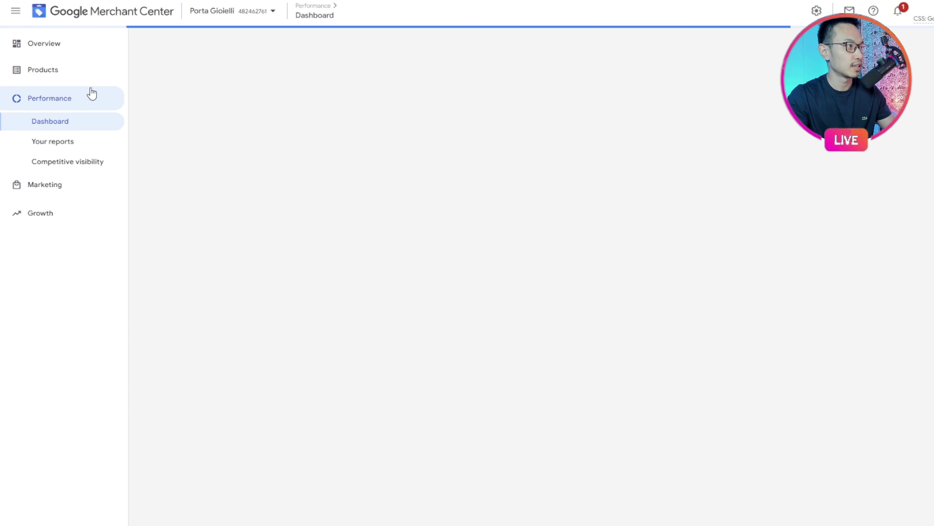
click(85, 74)
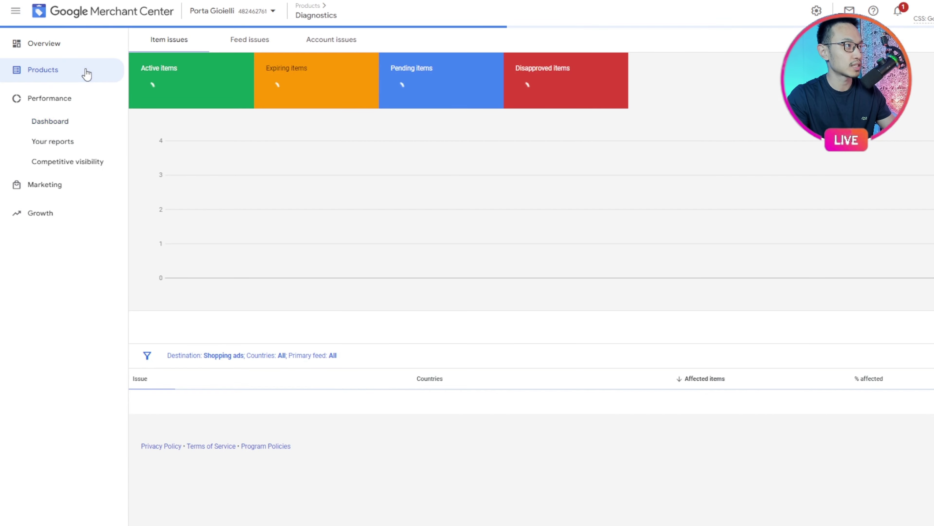
click(65, 48)
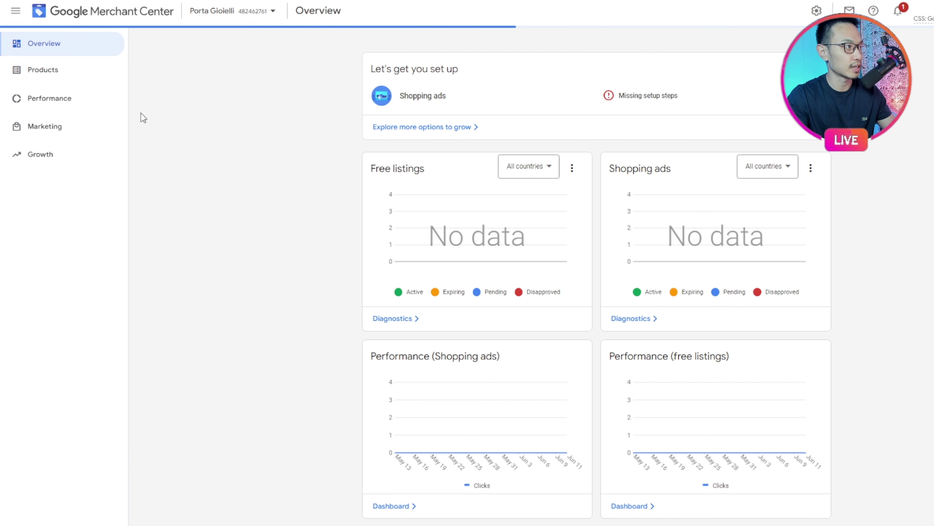
Expand the Growth section, check the Shopping ads setup entry and view the account's Opportunities
click(112, 157)
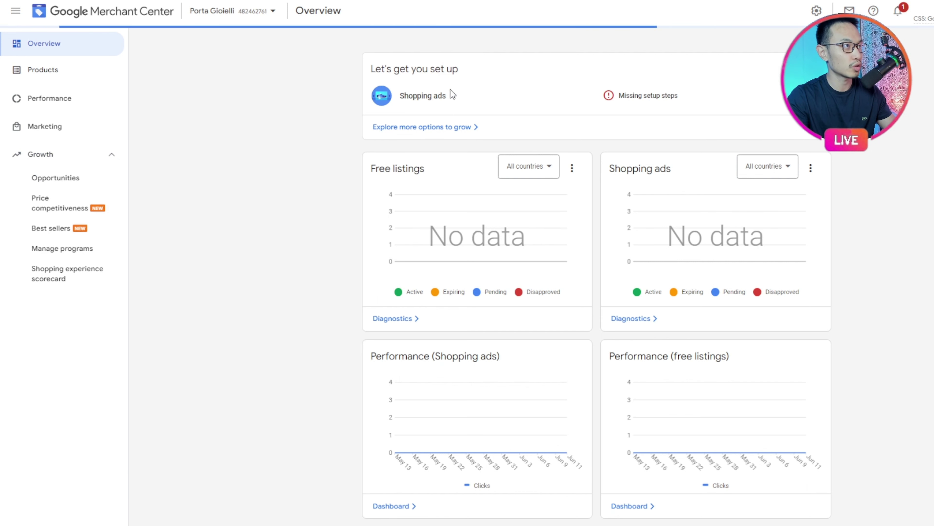
drag(423, 96, 527, 102)
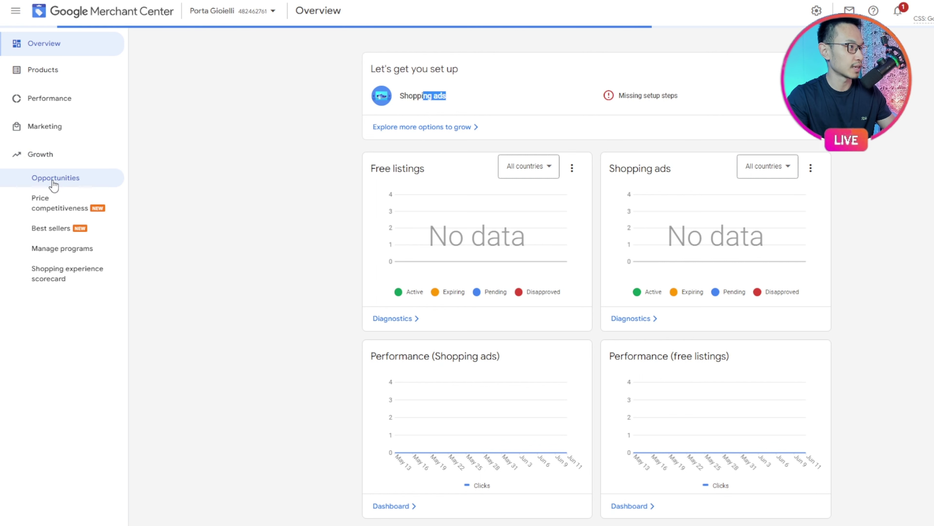
click(72, 180)
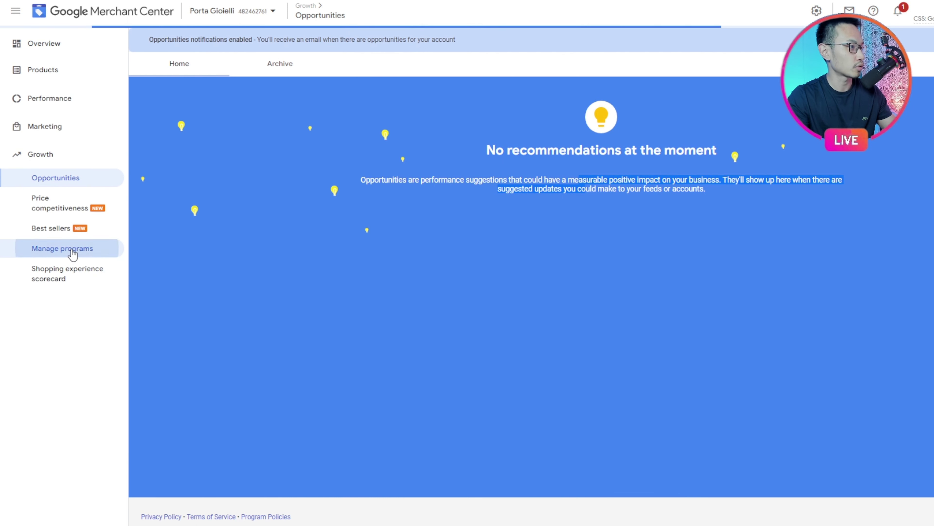
Go to the Manage programs page and open the settings of the Free product listings program
click(73, 252)
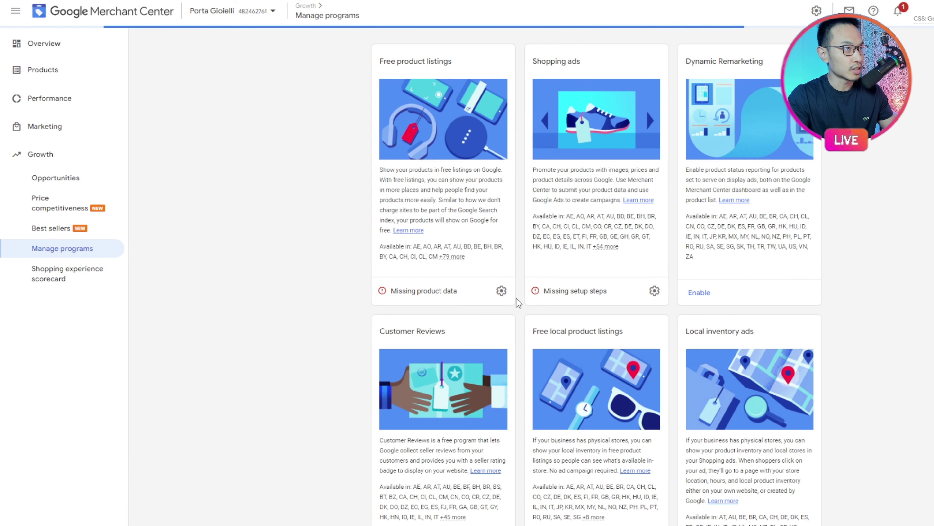
drag(460, 66, 379, 61)
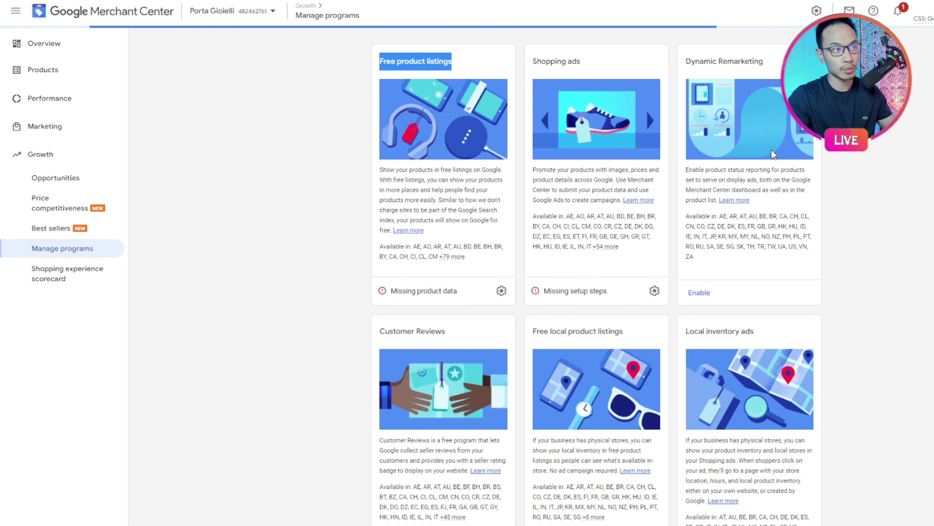
click(501, 290)
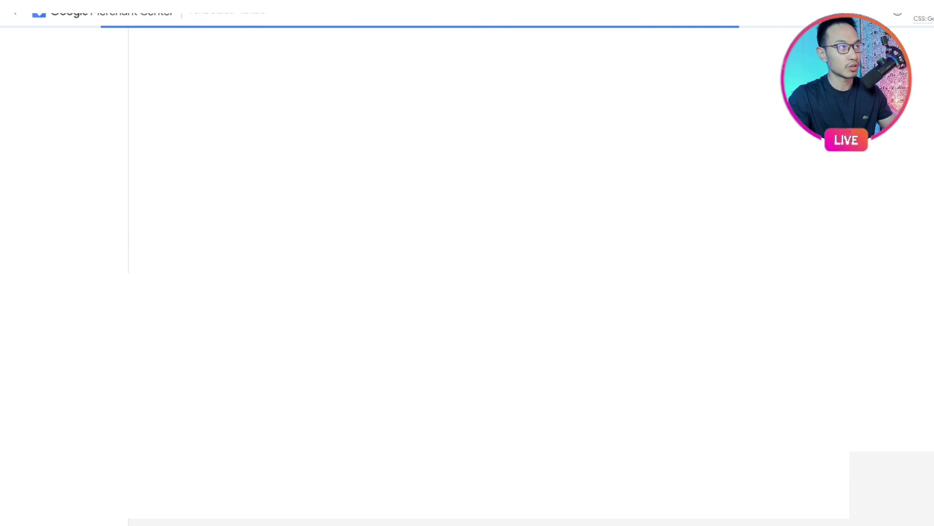
Search Google for "acheter boite bijoux" in a new browser tab
key(ctrl+t)
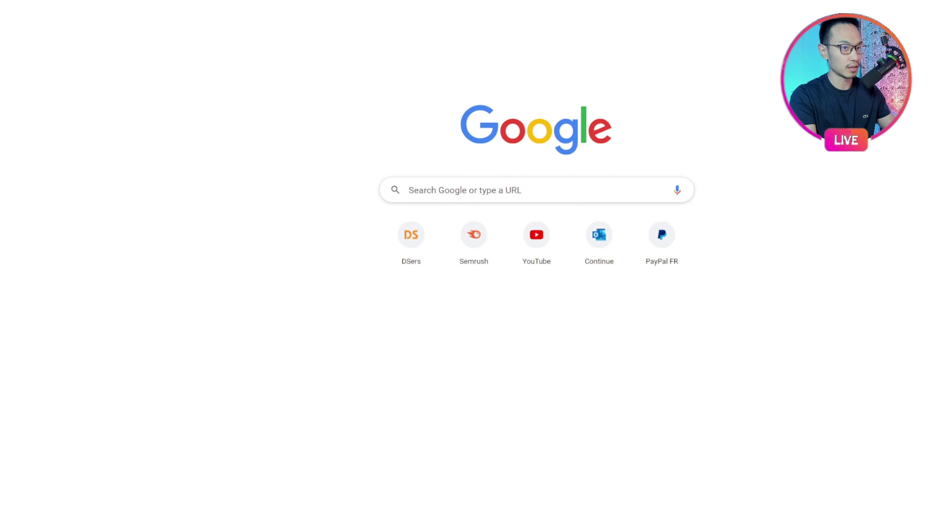
text(acheter)
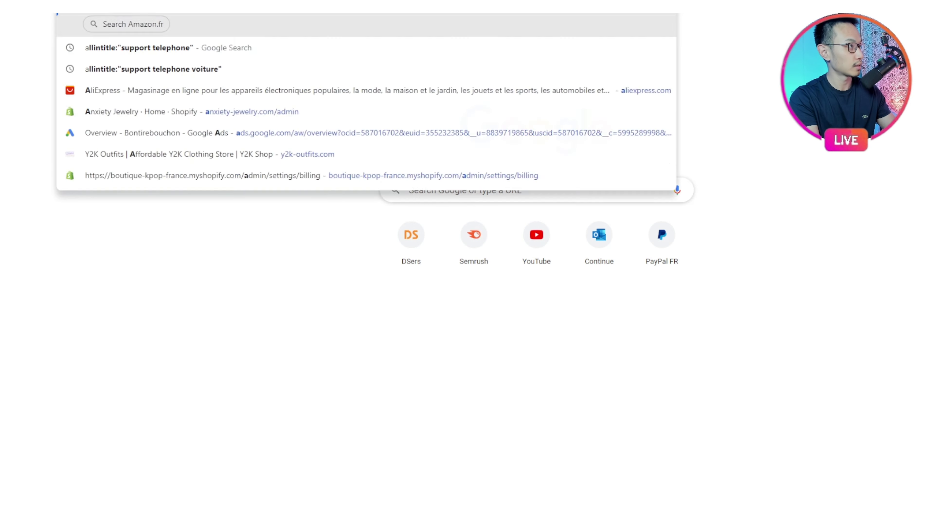
text( boite)
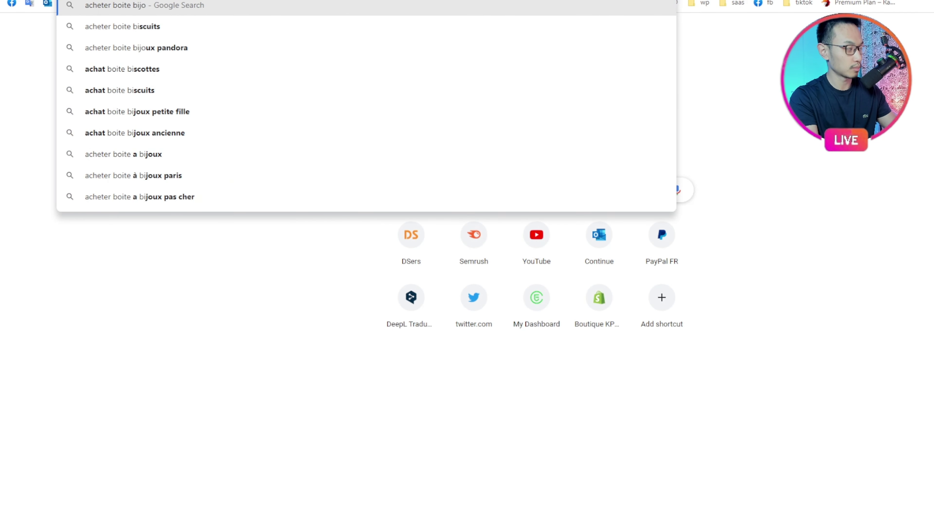
key(Escape)
key(Return)
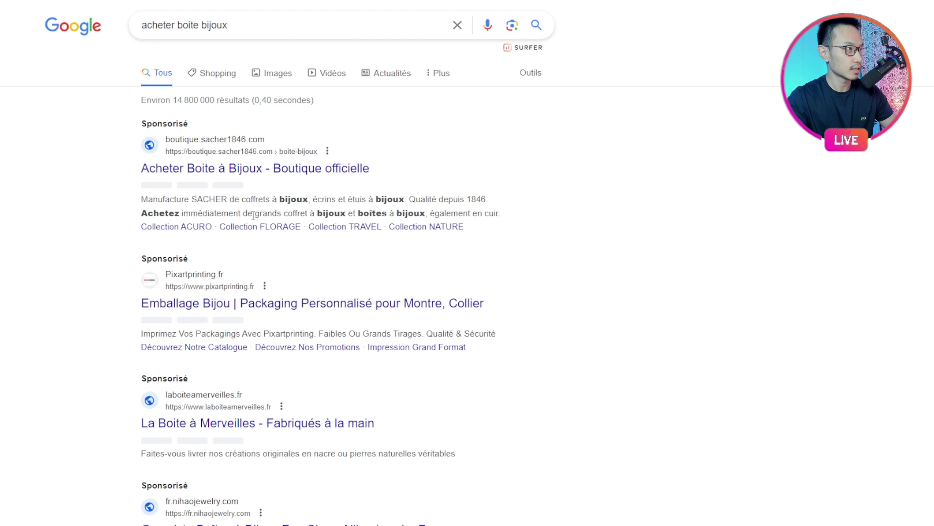
Examine the sponsored results, organic listings and sponsored product block on the results page for "acheter boite bijoux"
scroll(213, 165, down, 5)
scroll(299, 163, up, 5)
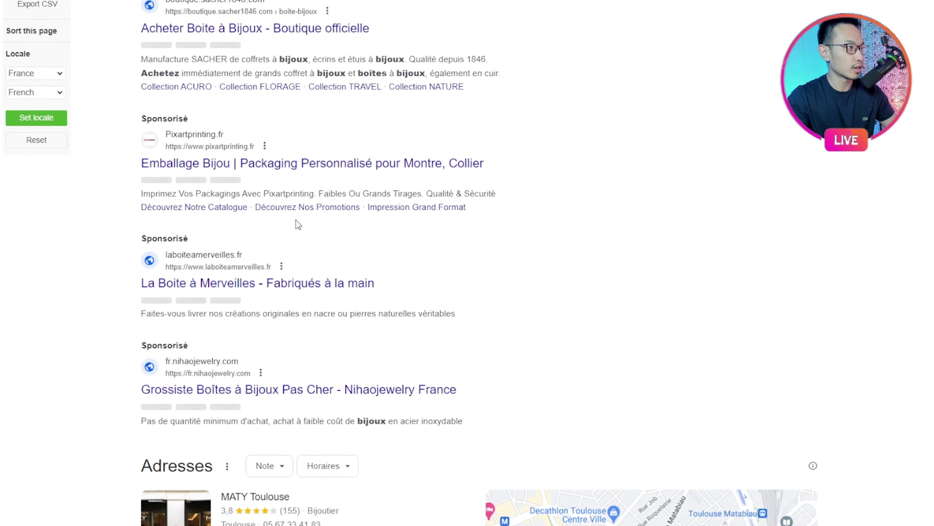
scroll(243, 221, down, 20)
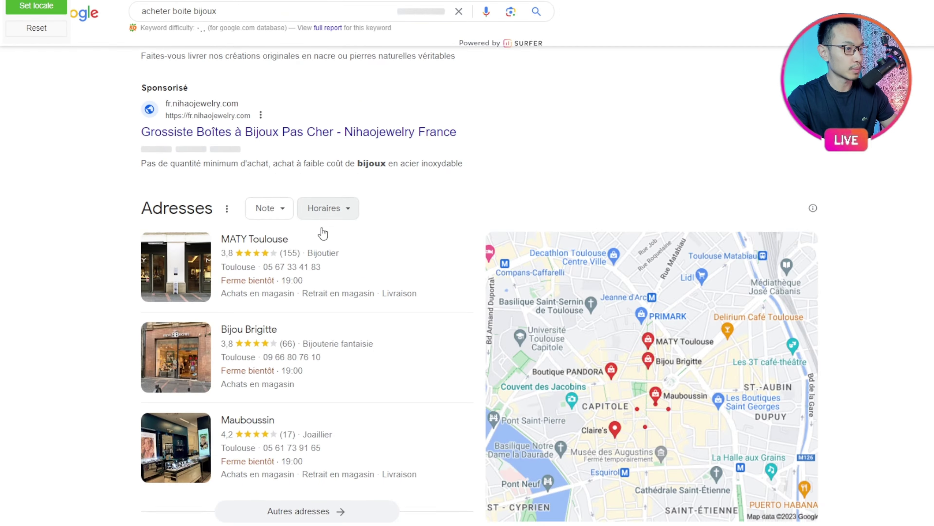
scroll(337, 235, up, 10)
scroll(346, 238, down, 15)
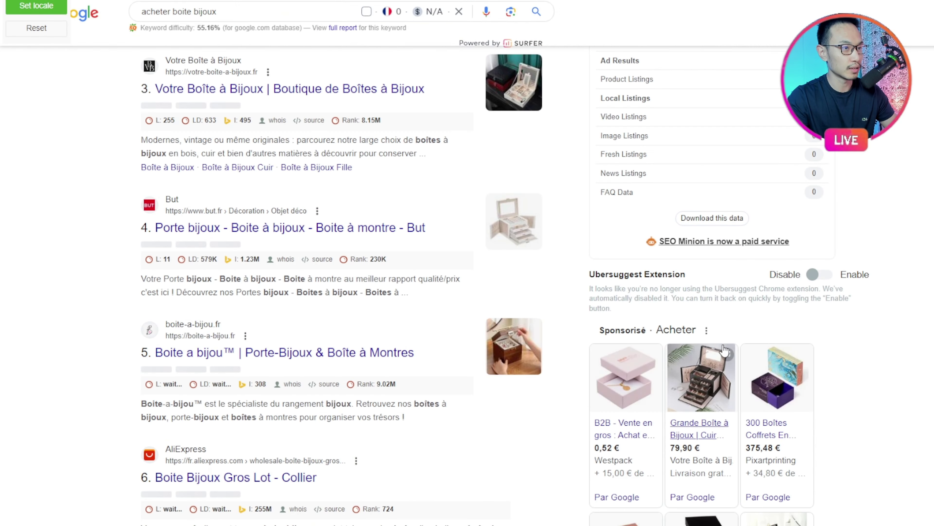
scroll(639, 192, down, 3)
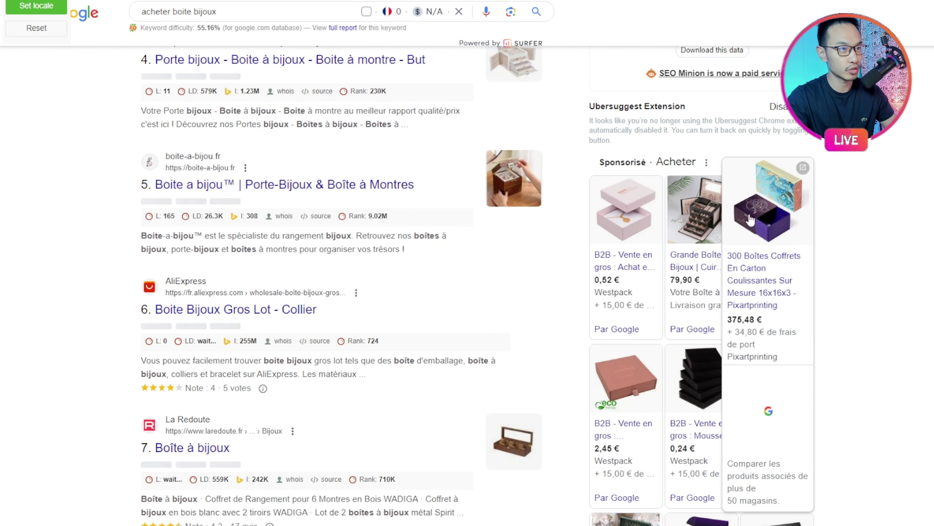
scroll(718, 221, down, 3)
scroll(699, 294, down, 5)
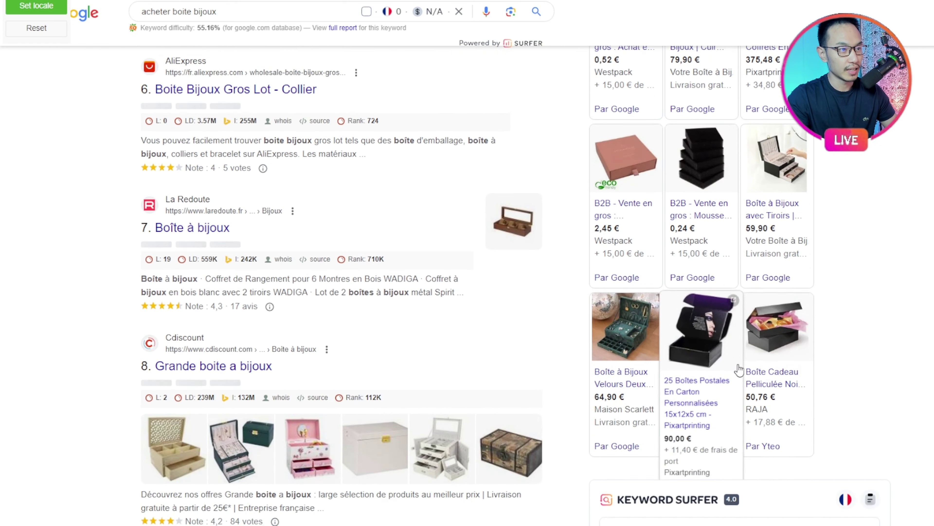
scroll(772, 342, up, 14)
scroll(746, 329, up, 20)
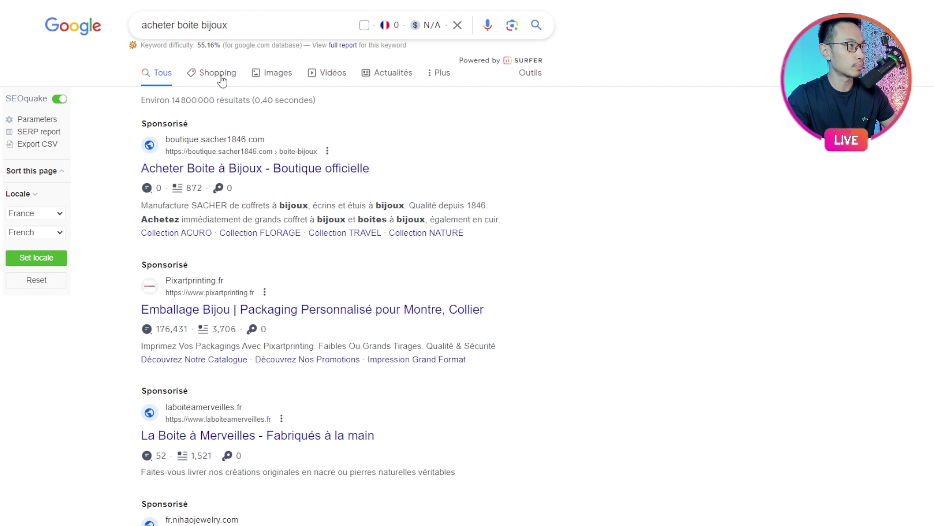
Switch to the Shopping results for the same query and browse the sponsored and unpaid product listings
click(220, 74)
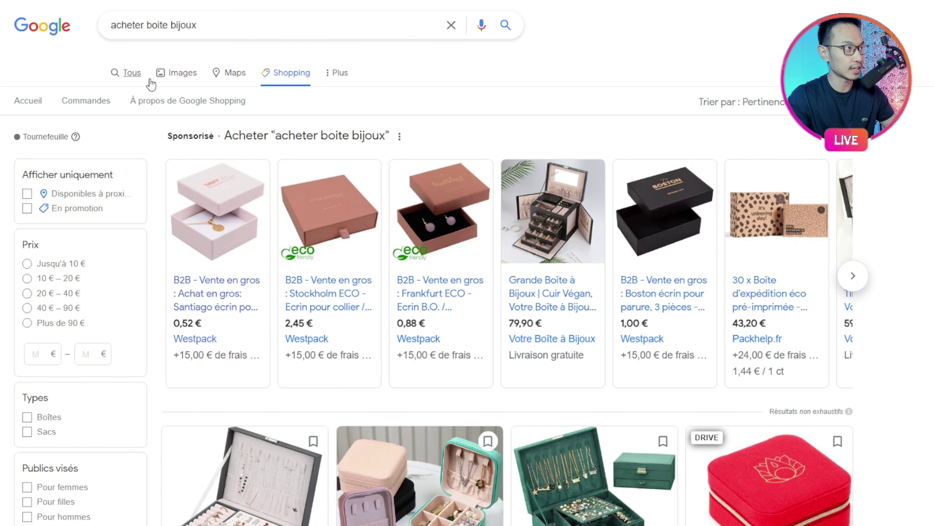
scroll(287, 88, down, 15)
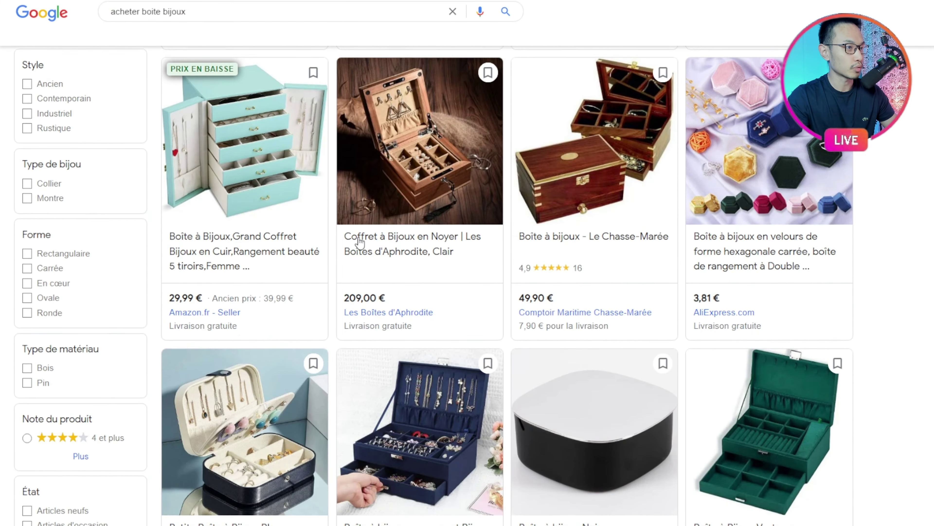
scroll(442, 232, down, 13)
scroll(533, 226, down, 15)
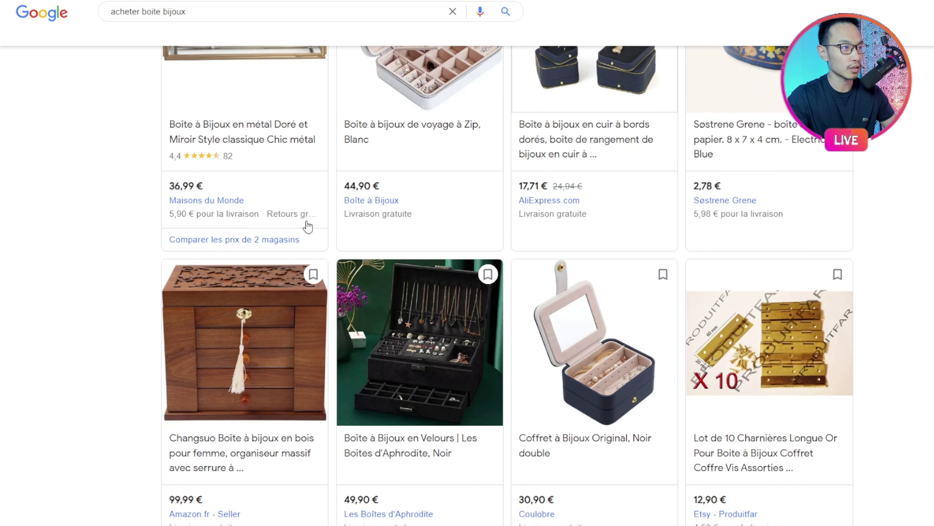
scroll(799, 301, down, 10)
scroll(659, 236, up, 5)
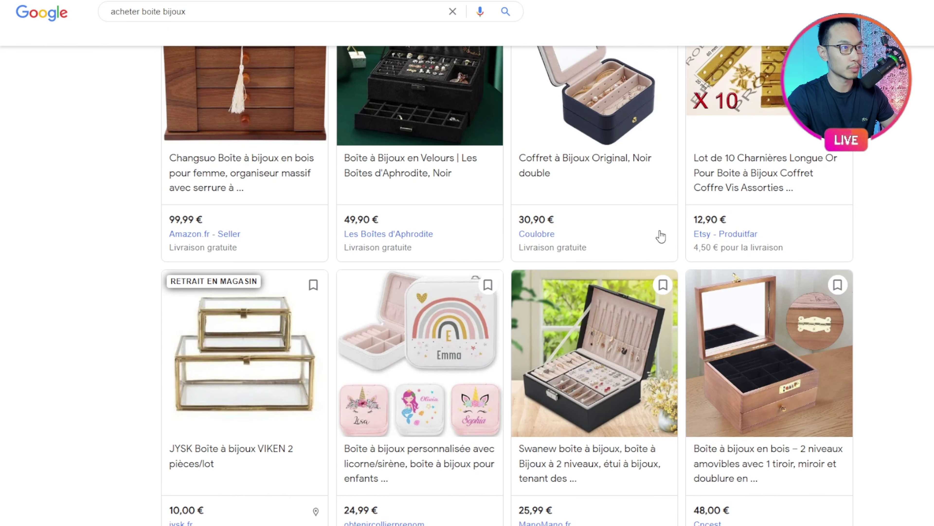
scroll(553, 221, up, 4)
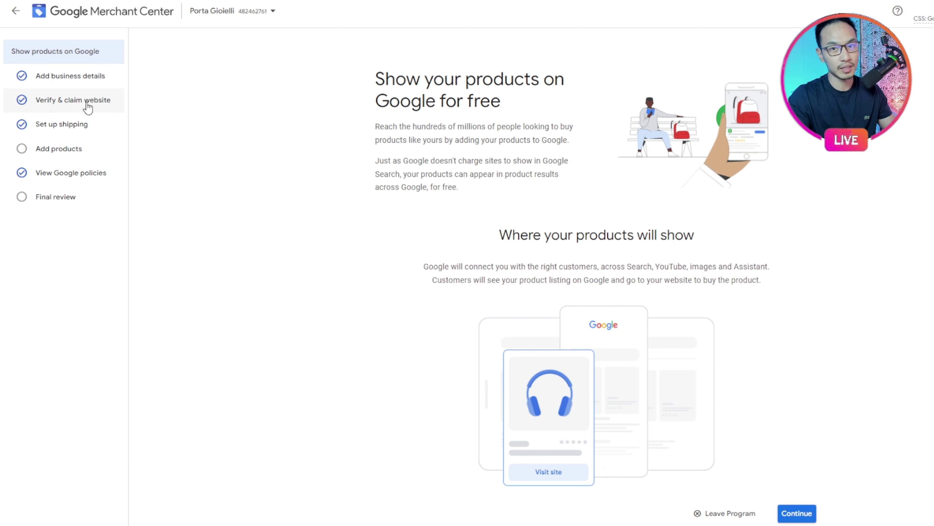
In Merchant Center's shipping setup, start the "Porta Gioielli shipping" service for France in EUR, delivering at the customer's address
click(88, 134)
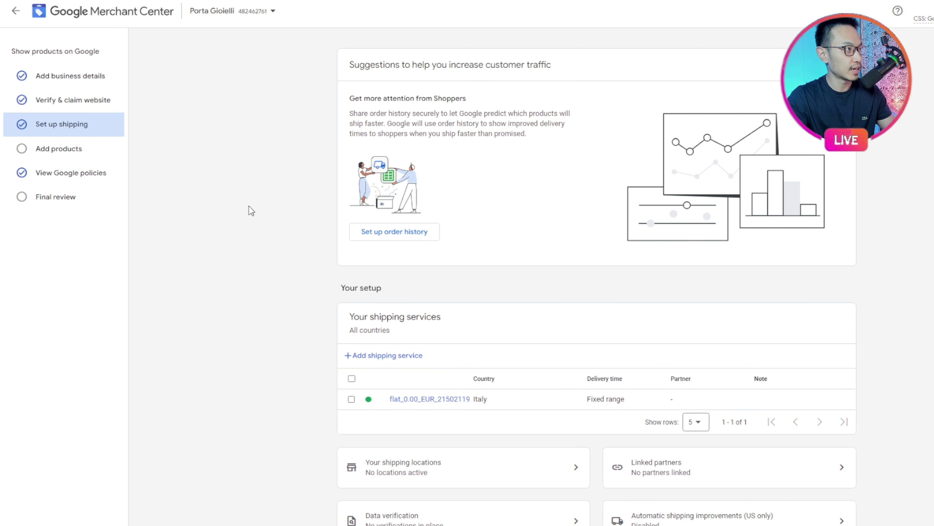
click(394, 355)
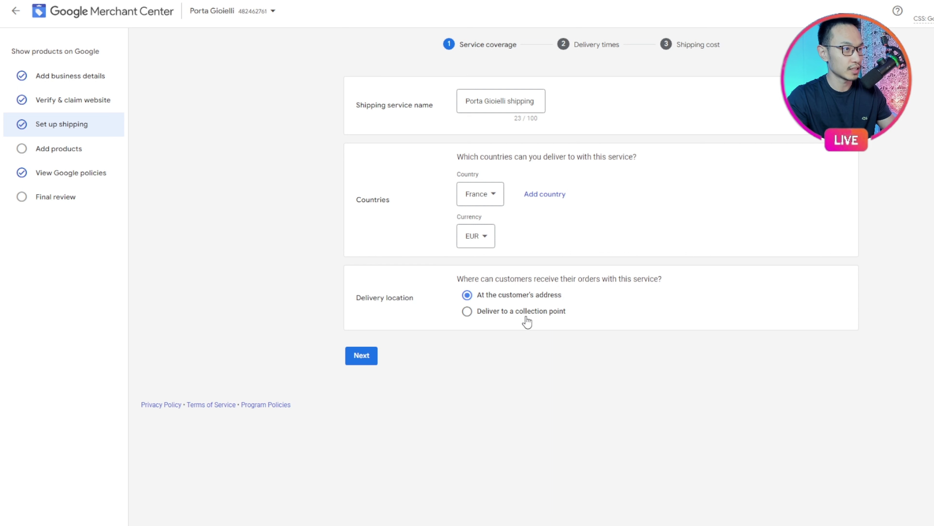
click(370, 354)
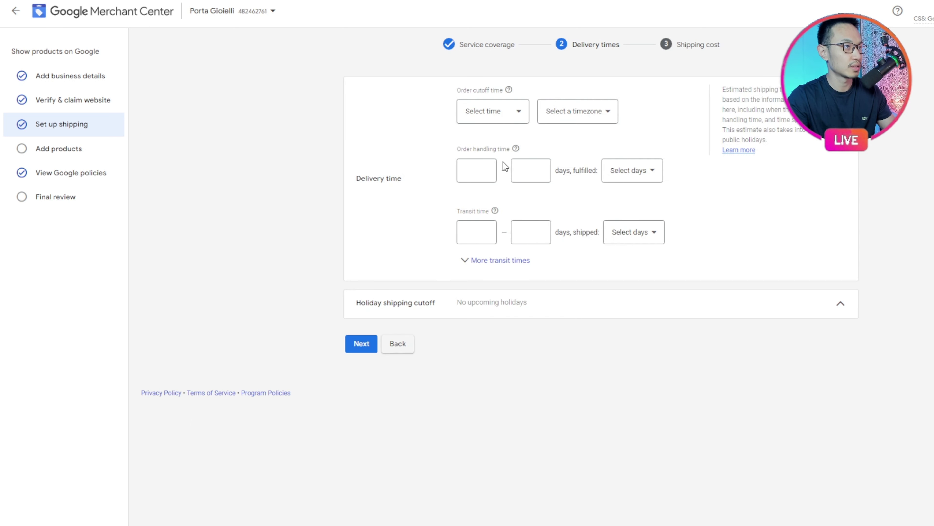
Set the order handling time to 7–21 days, fulfilled Mon – Sat
click(473, 170)
text(7)
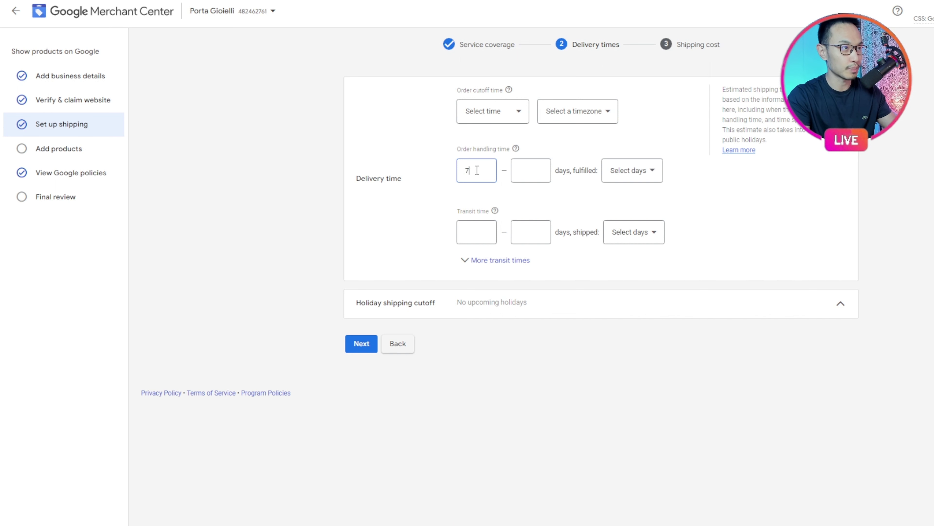
key(Tab)
text(21)
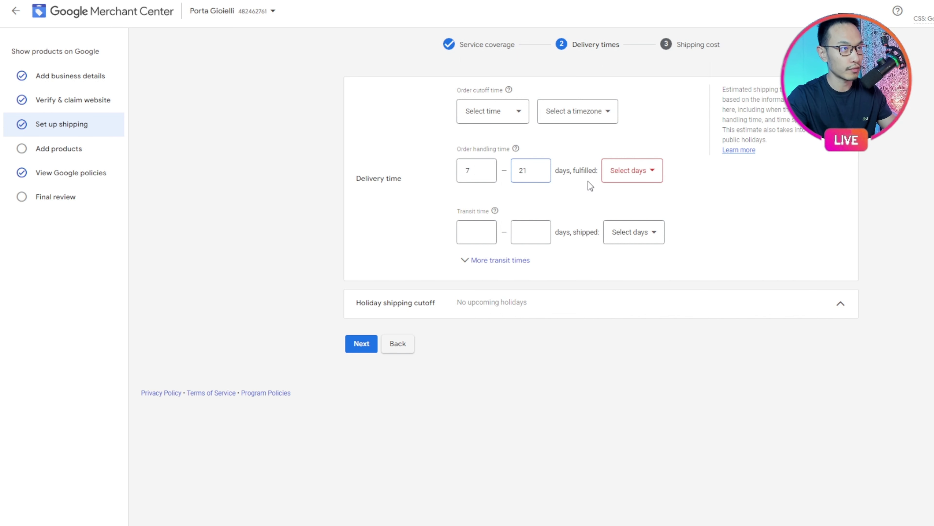
click(649, 175)
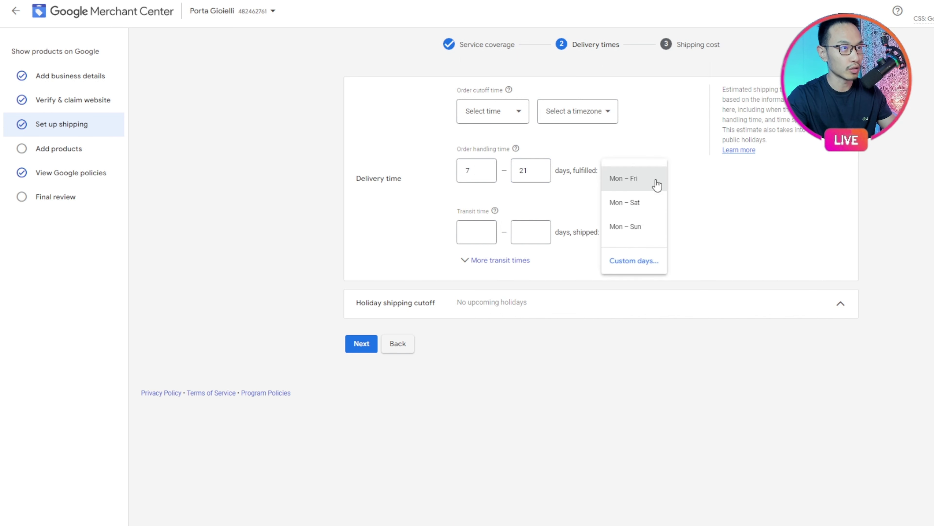
click(652, 203)
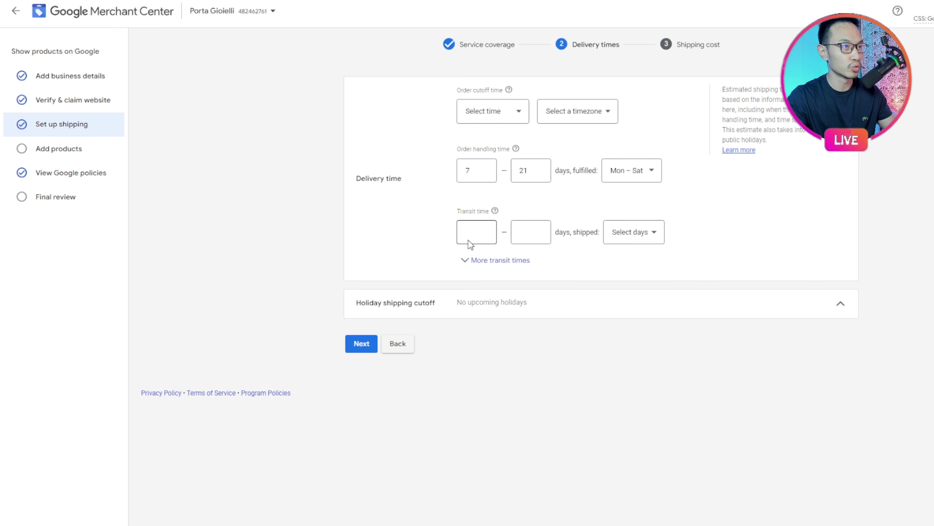
Set the transit time to 7–21 days, shipped Mon – Sat, and proceed to the shipping cost
click(476, 229)
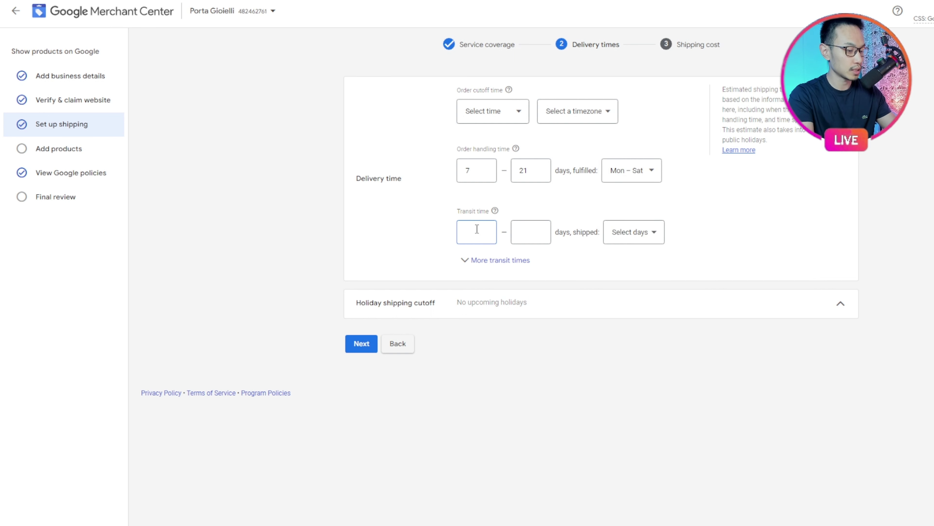
text(7)
key(Tab)
text(21)
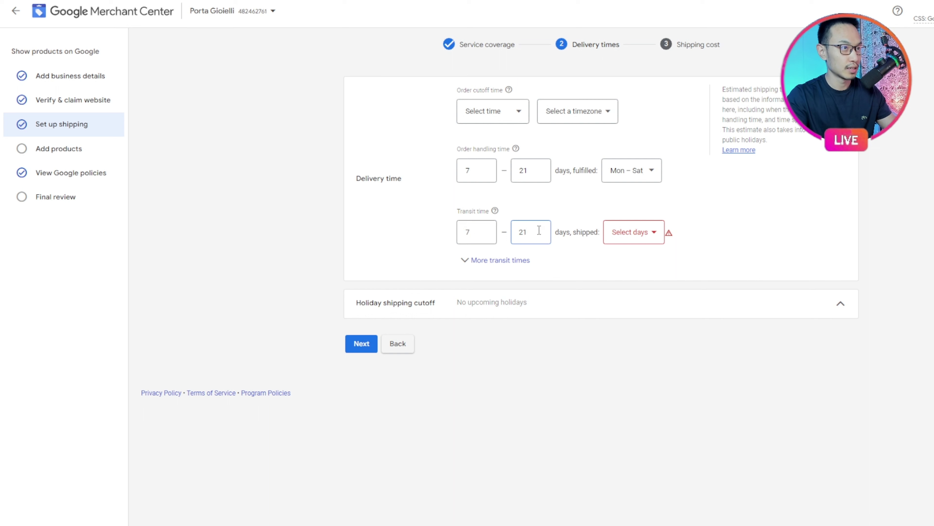
click(635, 238)
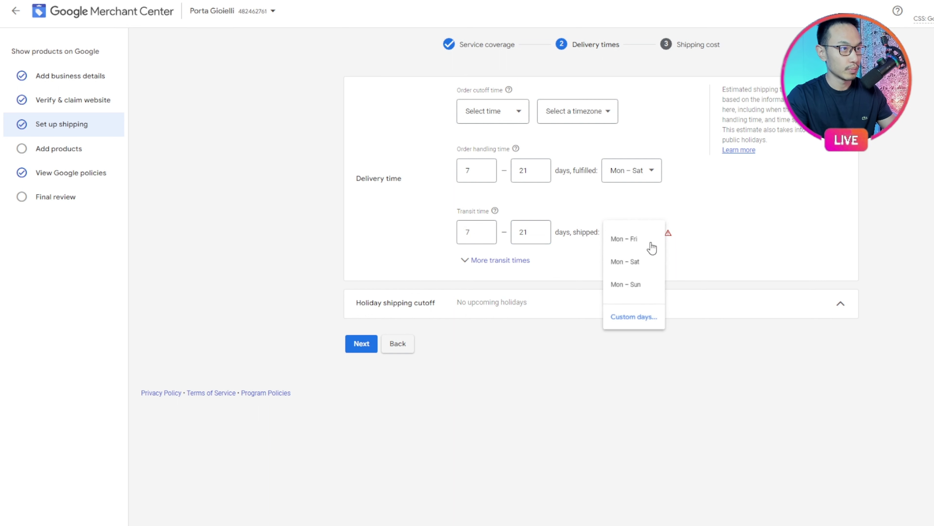
click(651, 266)
click(361, 349)
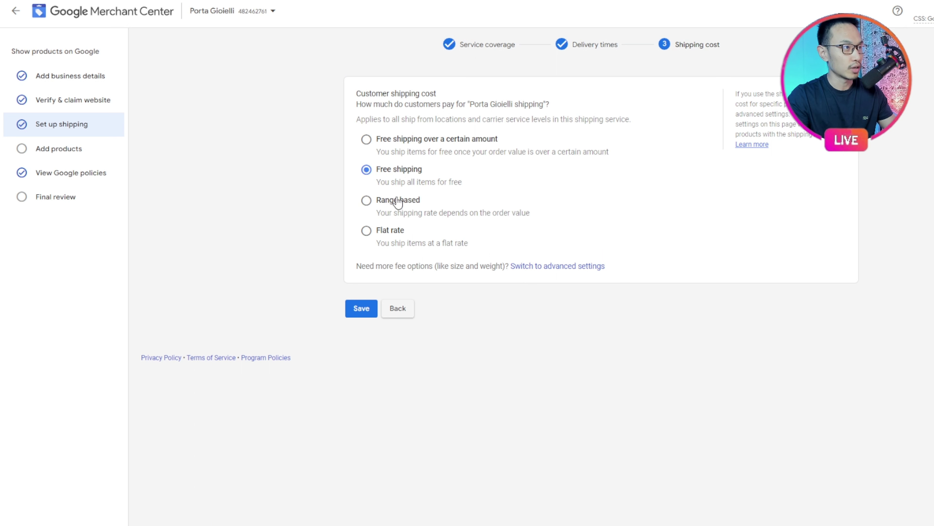
Save the shipping service with the Free shipping option and continue to the Add products stage
click(365, 314)
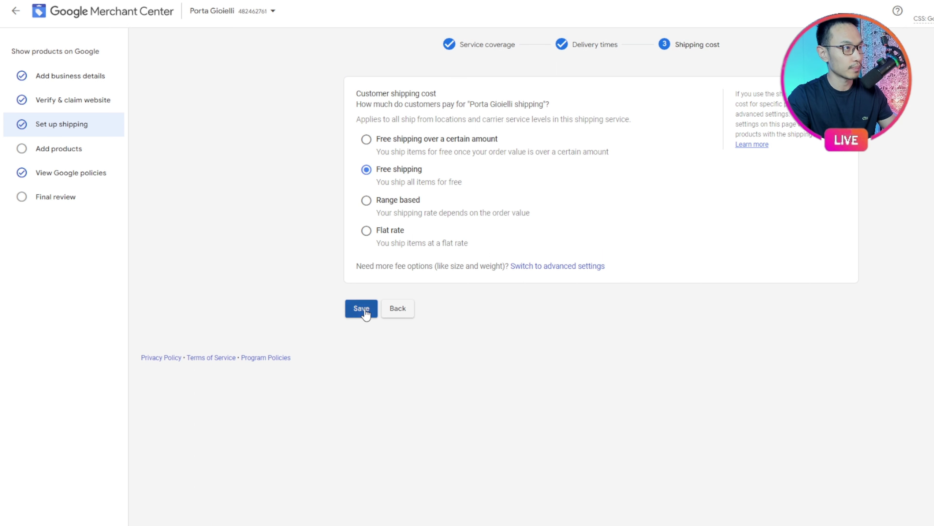
click(365, 311)
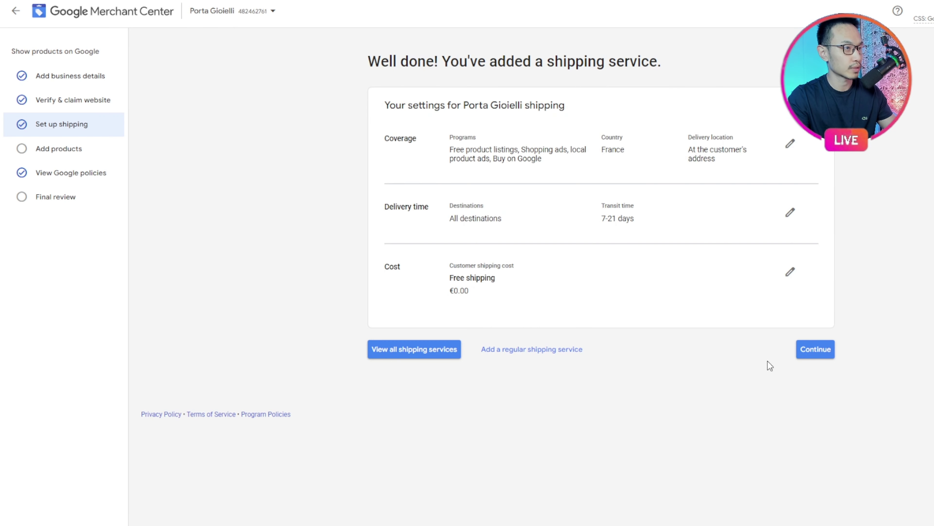
click(821, 353)
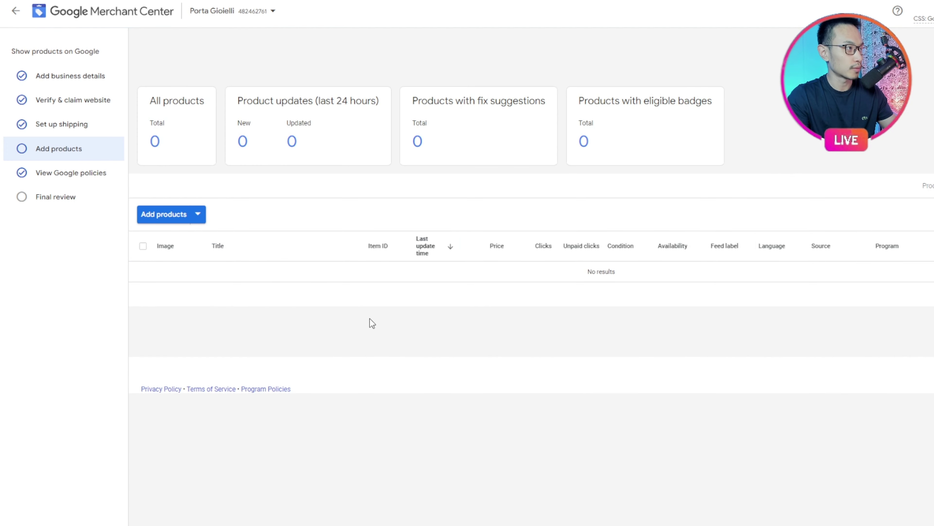
Return to the shipping setup and check the countries covered by the listed shipping services
click(76, 133)
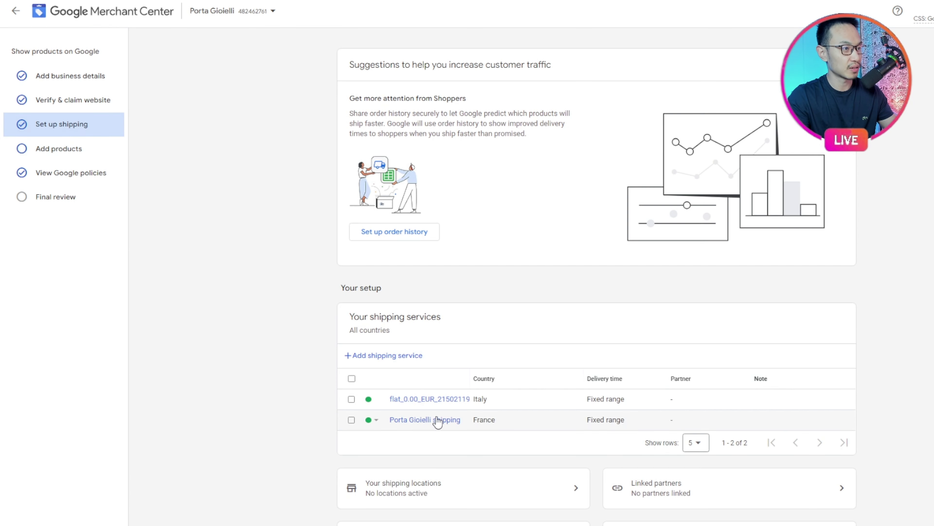
drag(480, 420, 486, 401)
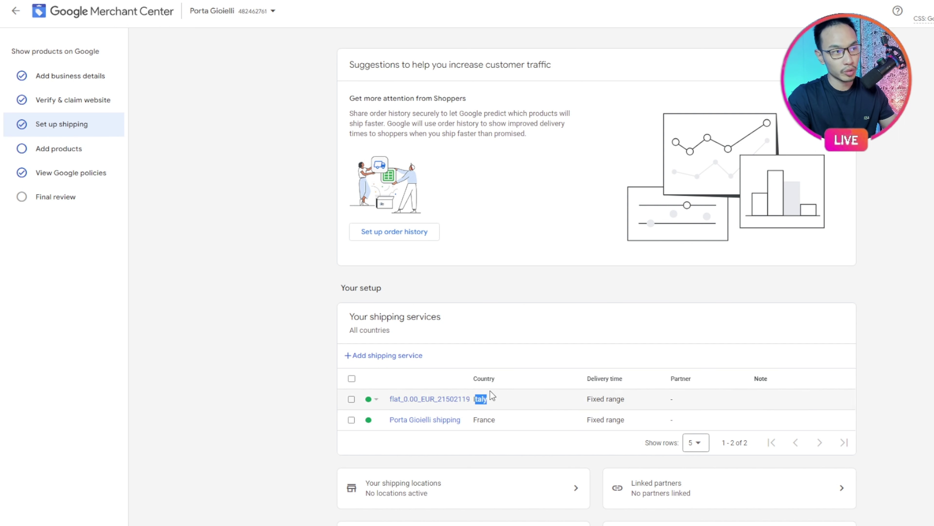
scroll(353, 311, down, 3)
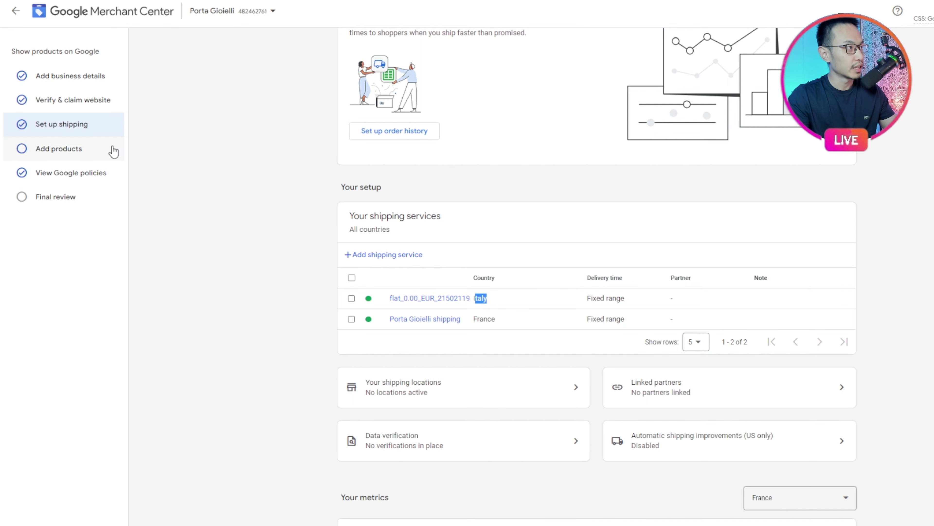
Check the Add products and Google policies stages, then go on to the Final review
click(88, 153)
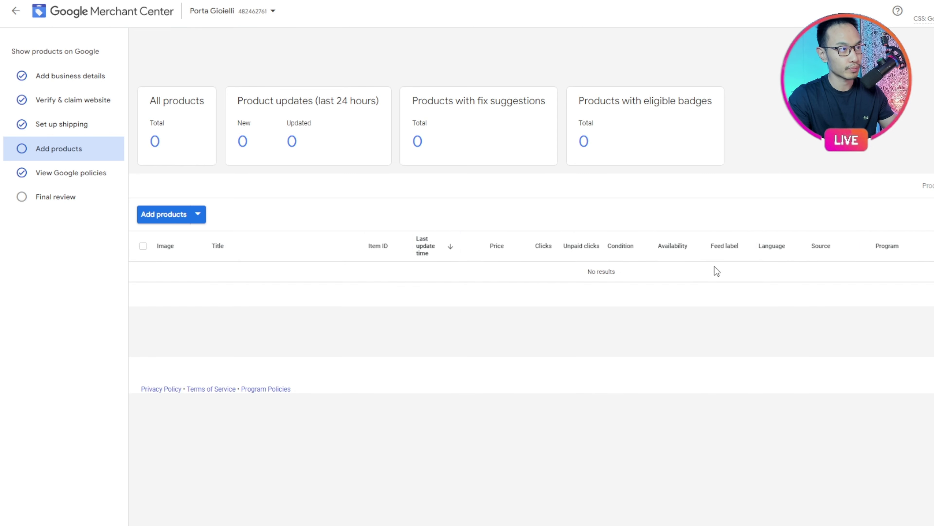
click(84, 177)
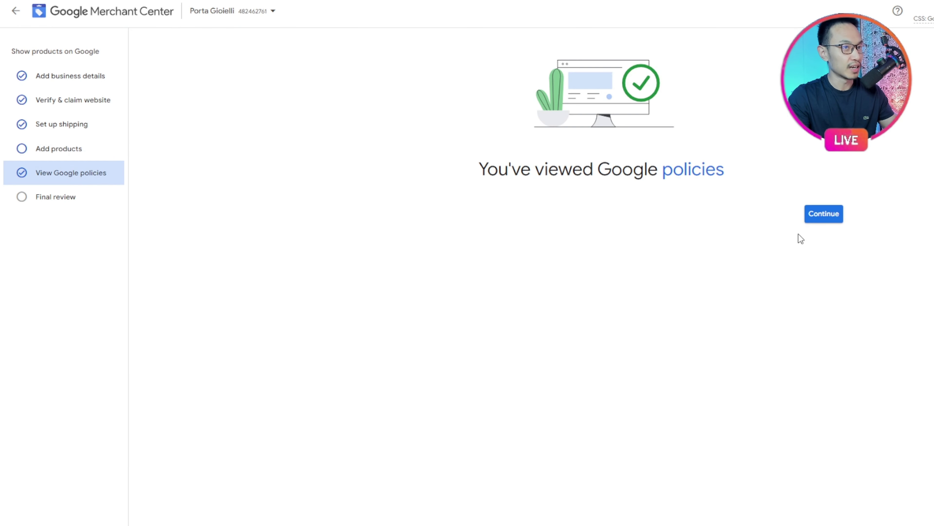
click(826, 215)
click(81, 197)
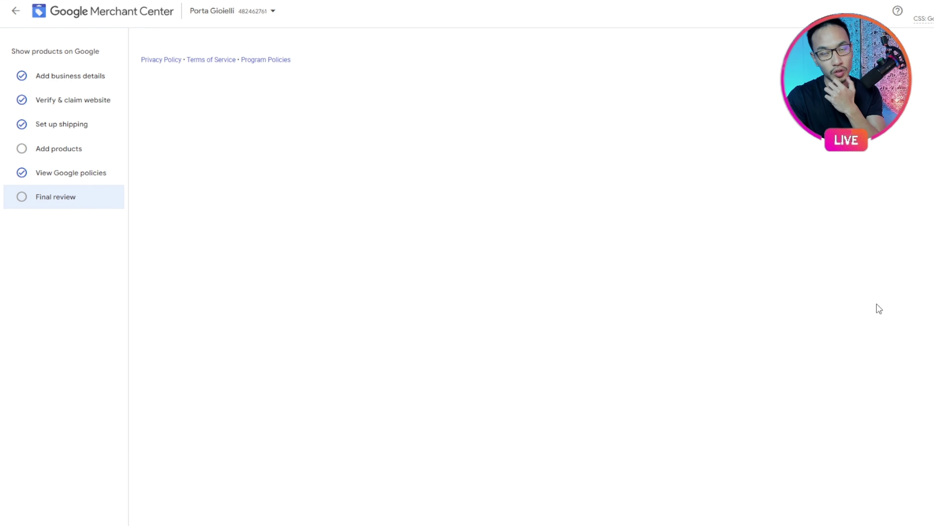
Finish the Final review of the free listings setup and go to the Overview to locate the Shopping ads setup
click(827, 268)
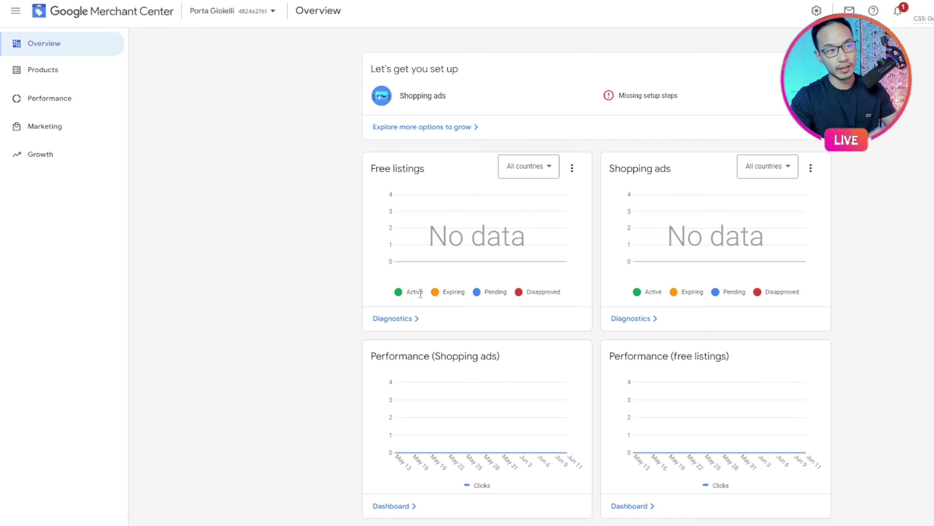
mouse_move(420, 294)
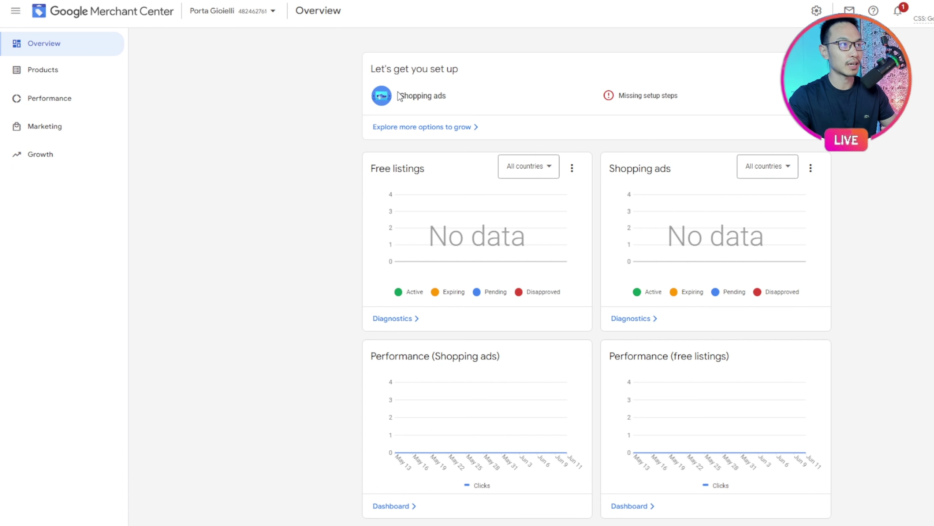
drag(399, 96, 446, 96)
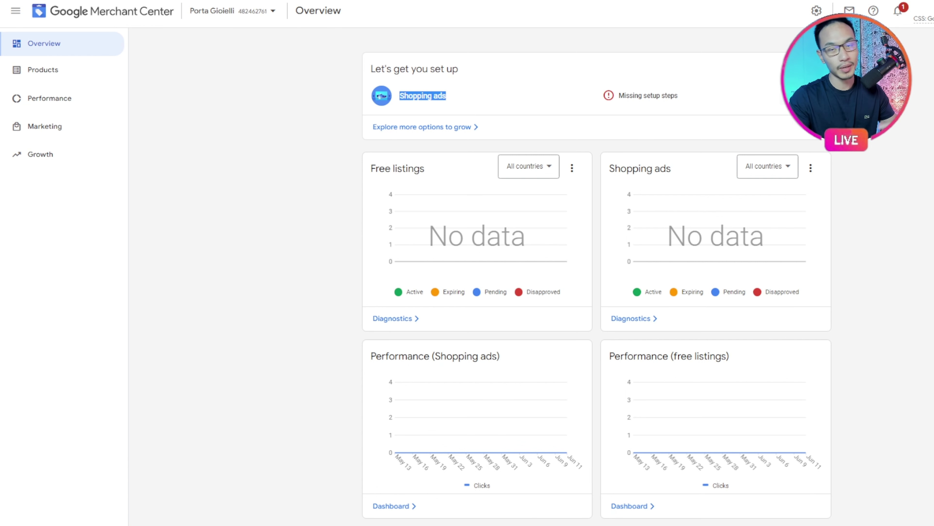
Continue the Shopping ads setup and check its Set up shipping and Link to Google Ads stages
click(801, 96)
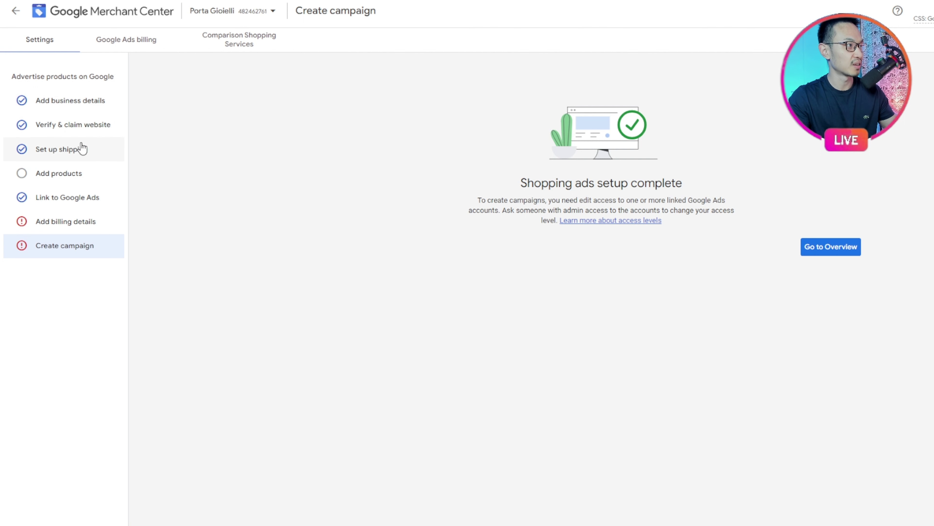
click(81, 154)
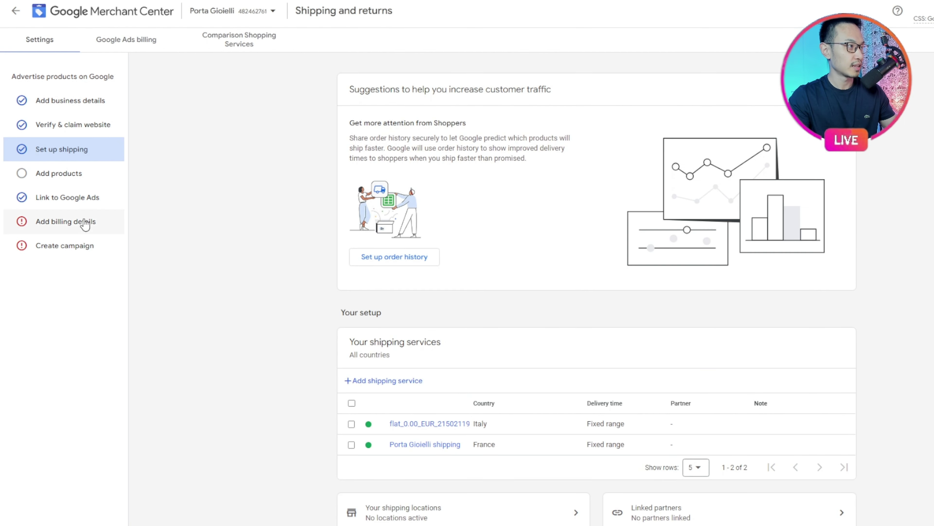
click(82, 206)
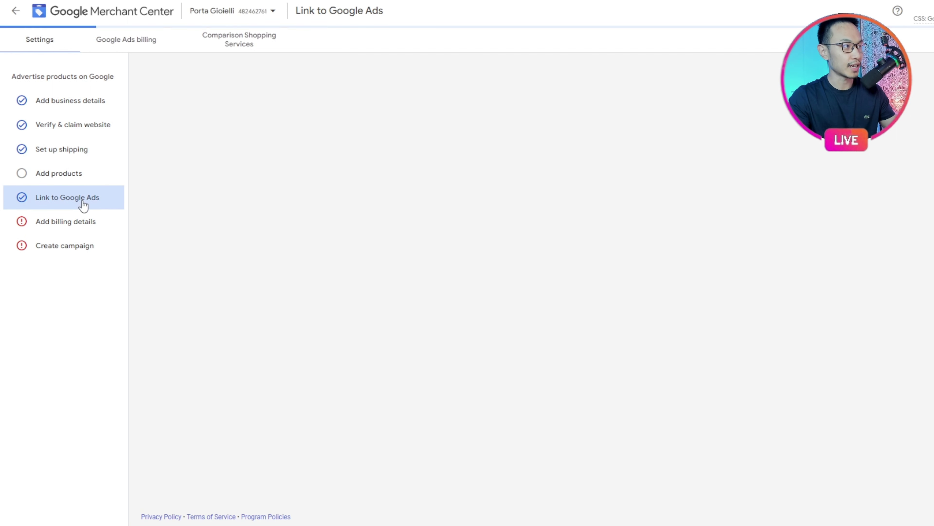